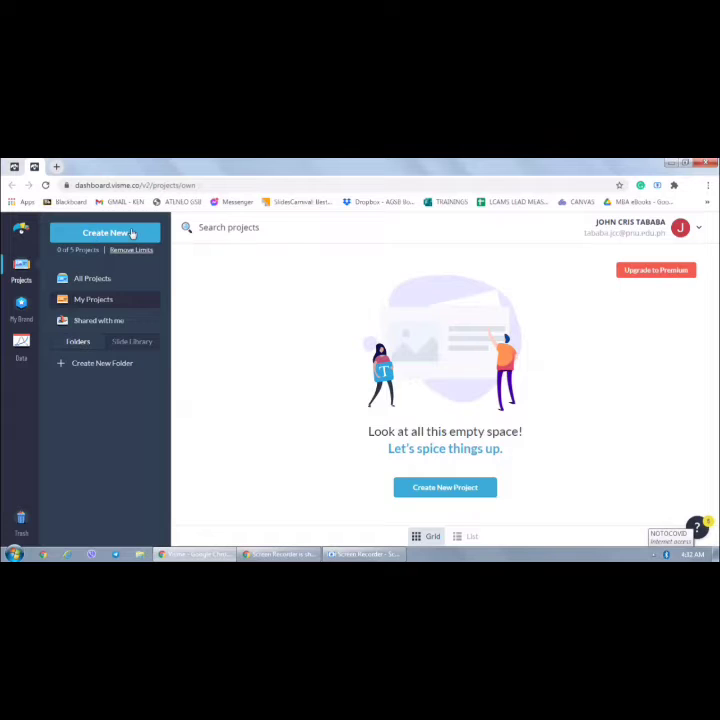
Start a new presentation project
left_click(131, 233)
mouse_move(136, 262)
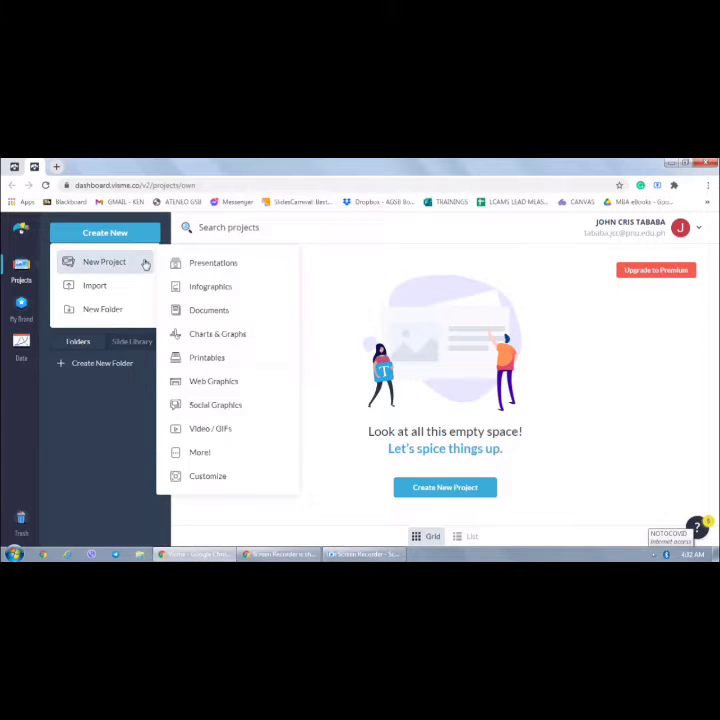
left_click(208, 264)
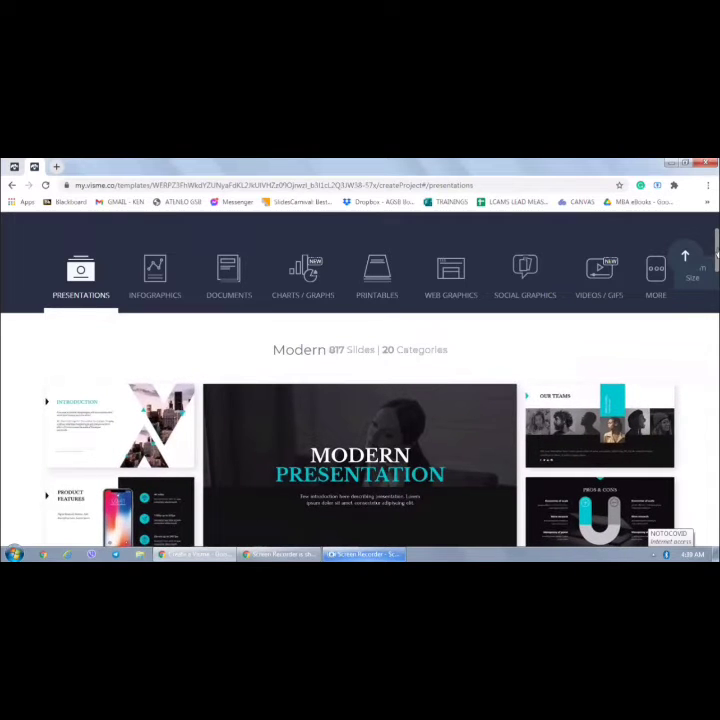
Browse the presentation templates and open the Chronos template for editing
mouse_move(717, 256)
left_mouse_down()
mouse_move(717, 265)
mouse_move(717, 240)
left_mouse_up()
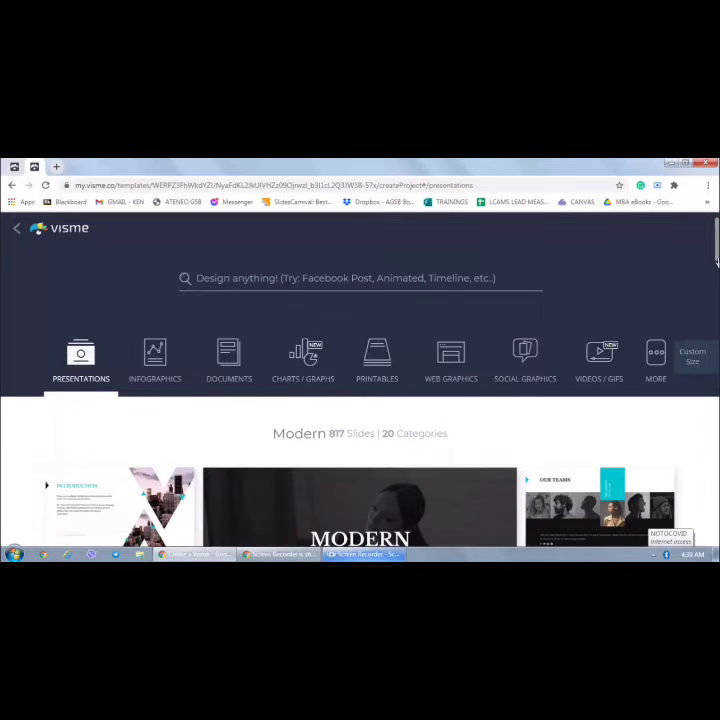
scroll(716, 258, "down", 8)
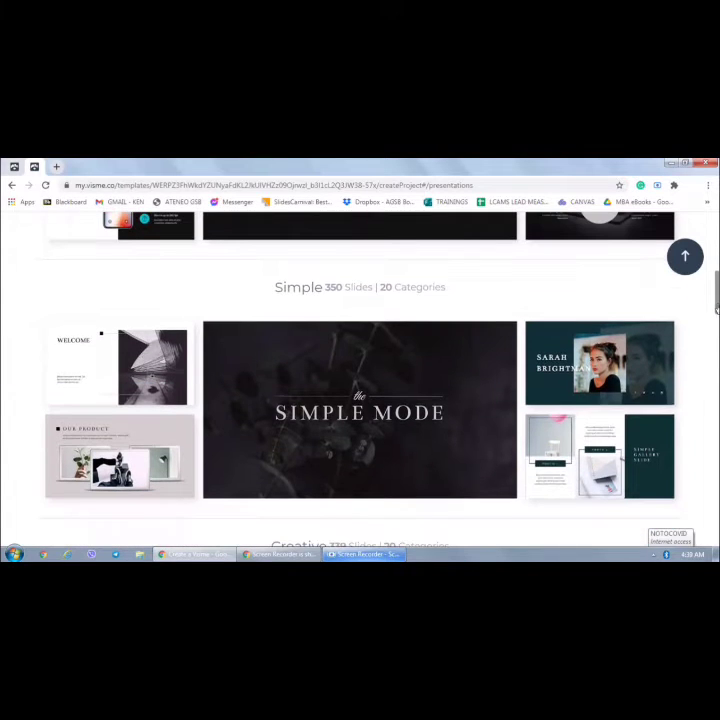
left_click_drag(716, 310, 716, 484)
mouse_move(150, 472)
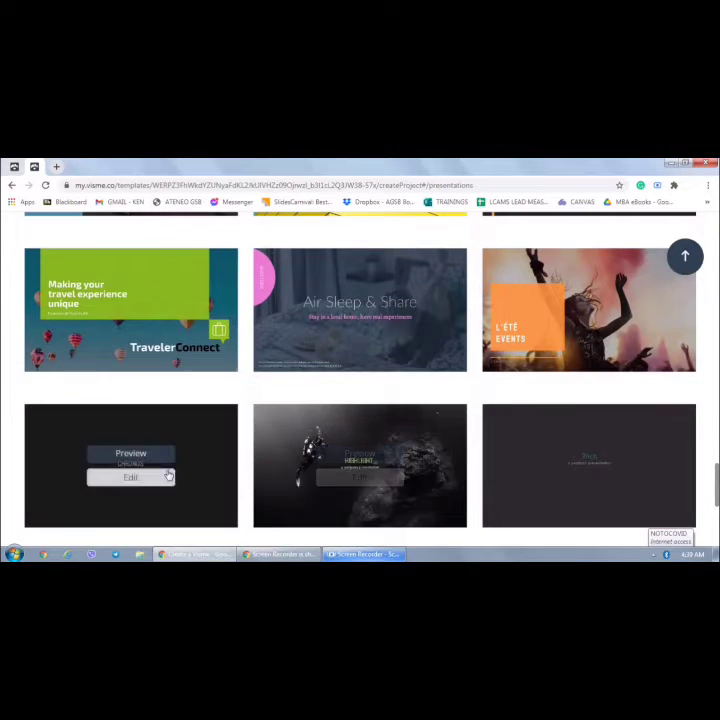
left_click(143, 481)
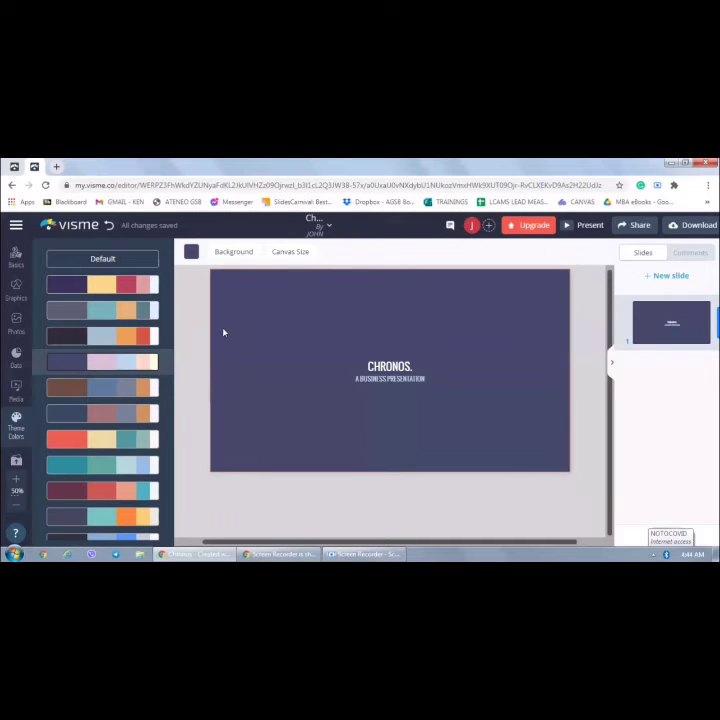
Try a black slide background, then restore the navy theme colour
left_click(193, 256)
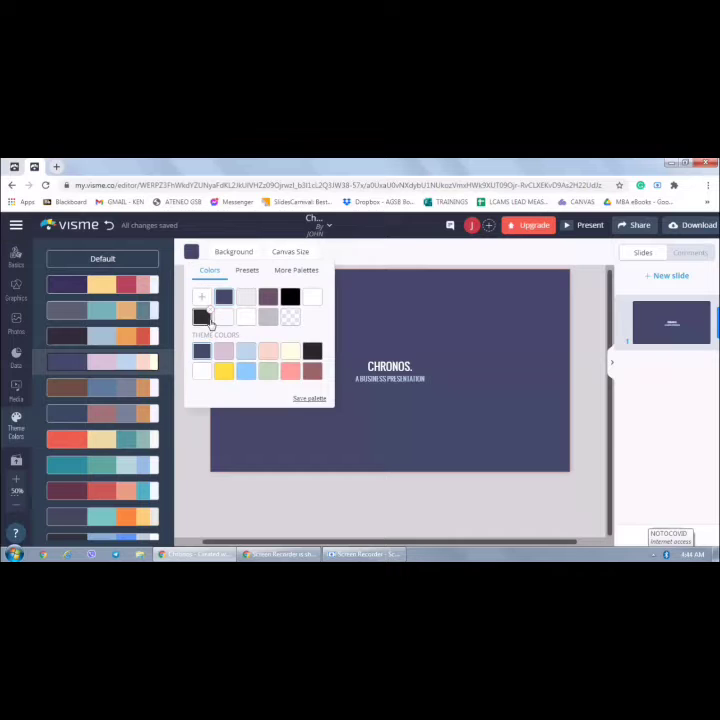
left_click(205, 319)
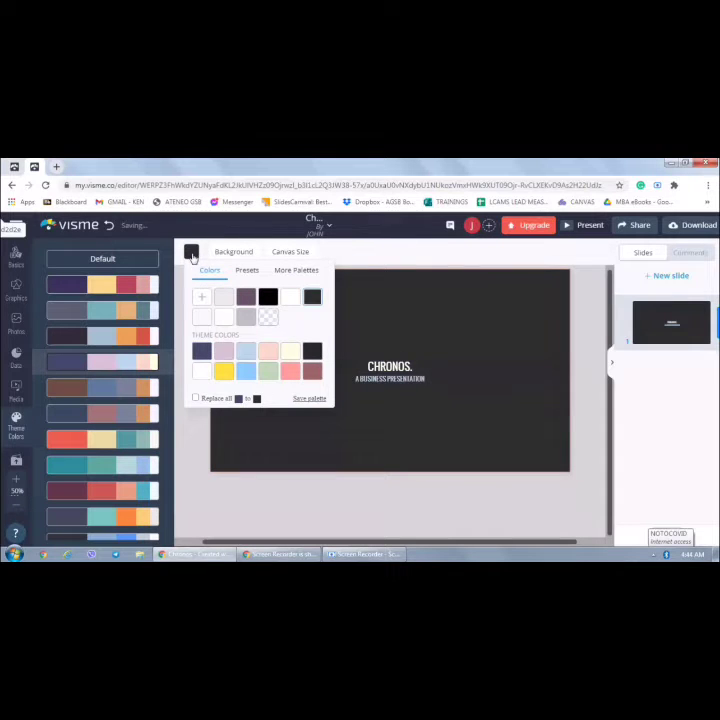
left_click(192, 256)
left_click(192, 255)
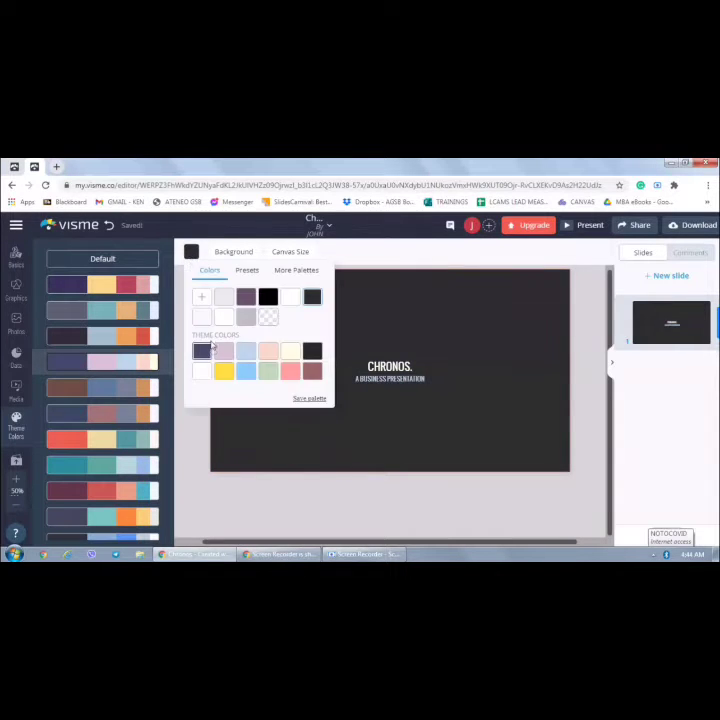
left_click(202, 351)
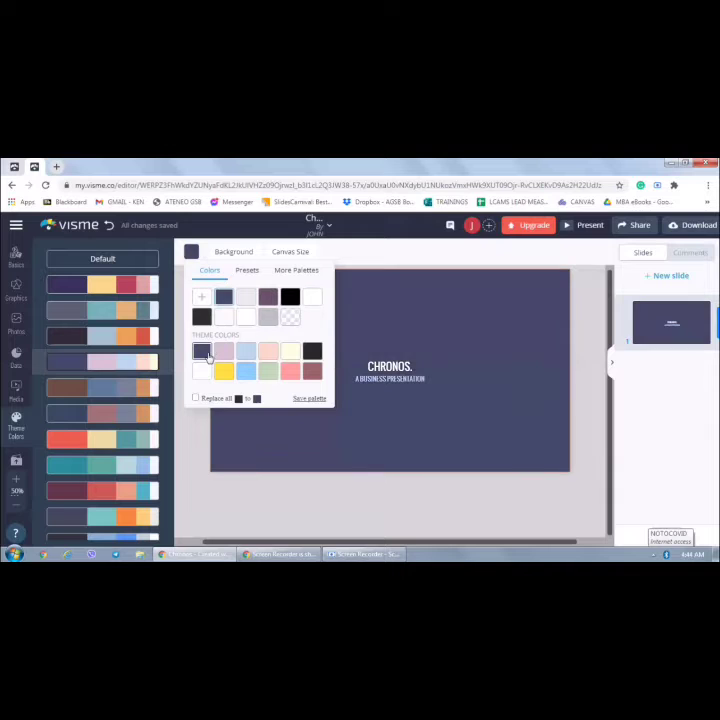
Browse the background photo, pattern, gradient and animated options
left_click(237, 252)
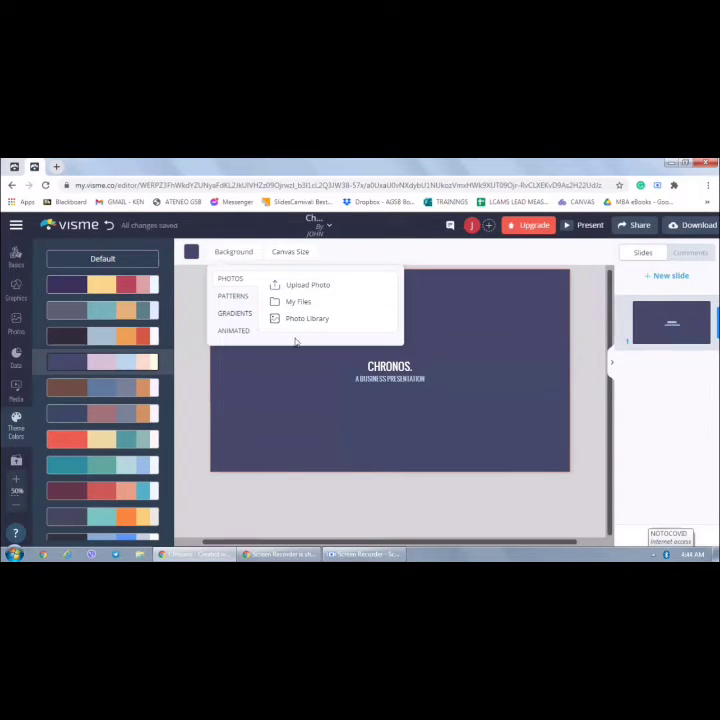
left_click(232, 298)
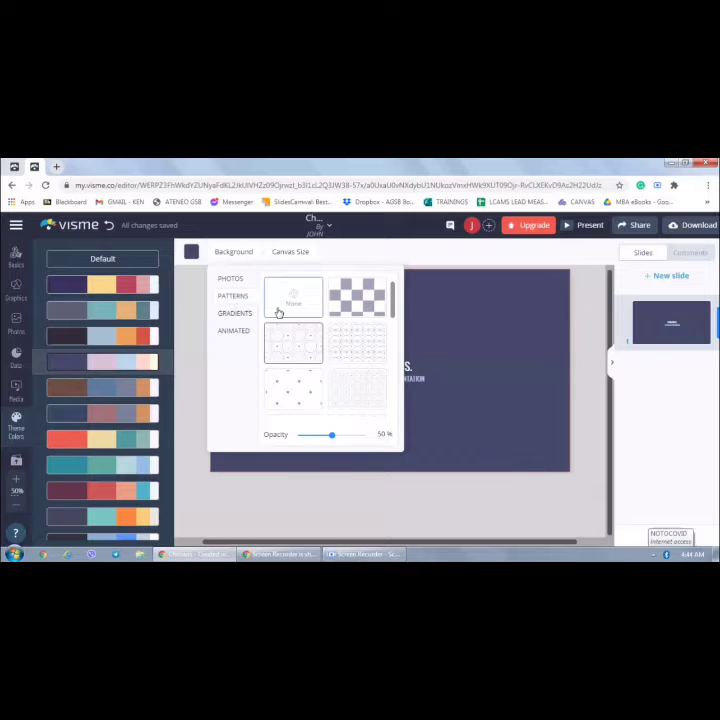
left_click(236, 314)
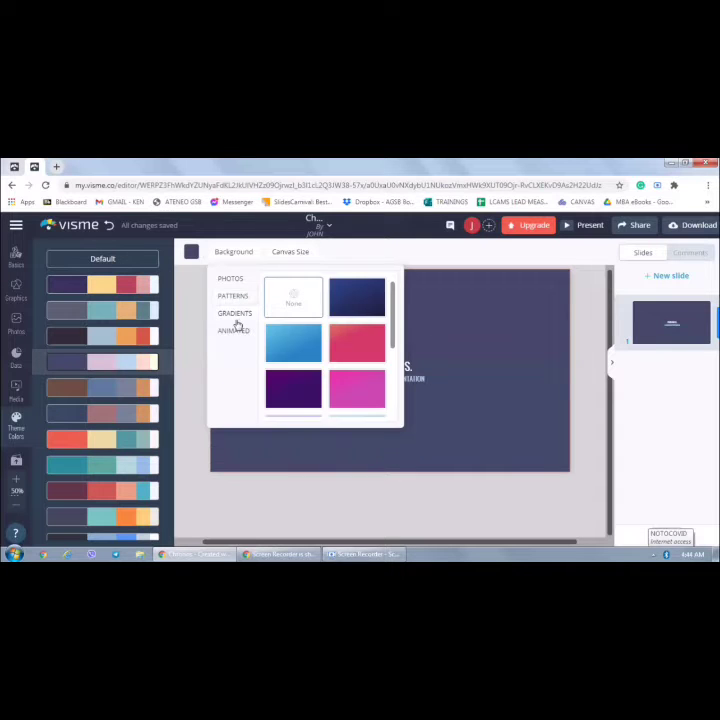
left_click(240, 333)
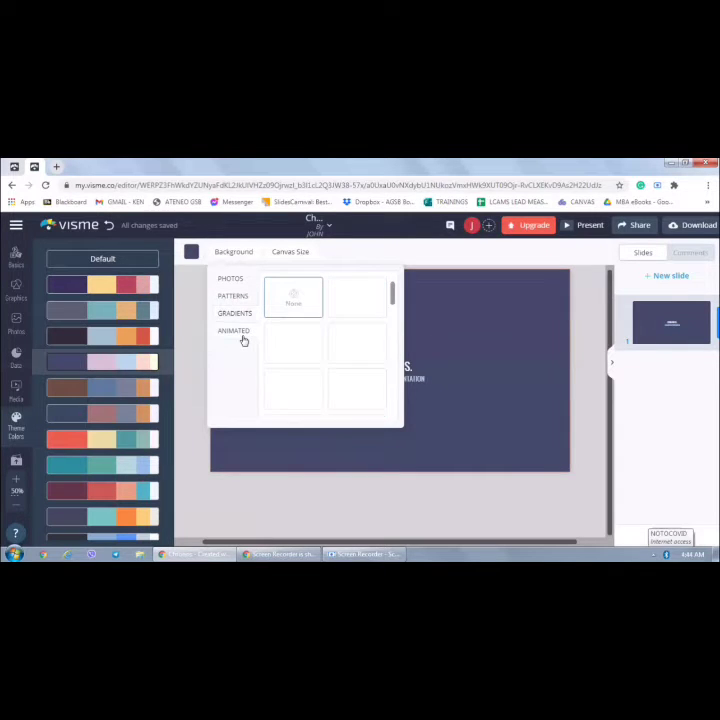
left_click(470, 340)
Change the title text to LAW OF DEMAND
left_click(397, 369)
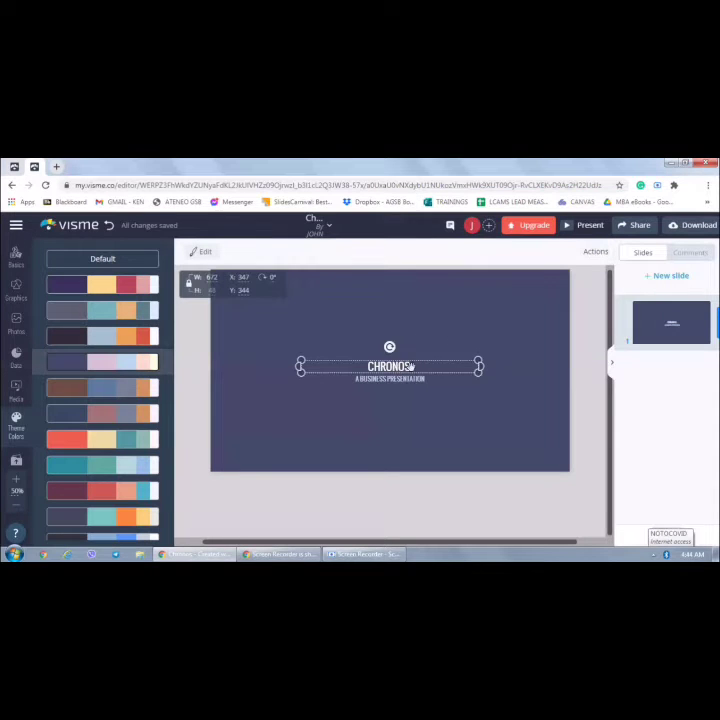
left_click(413, 367)
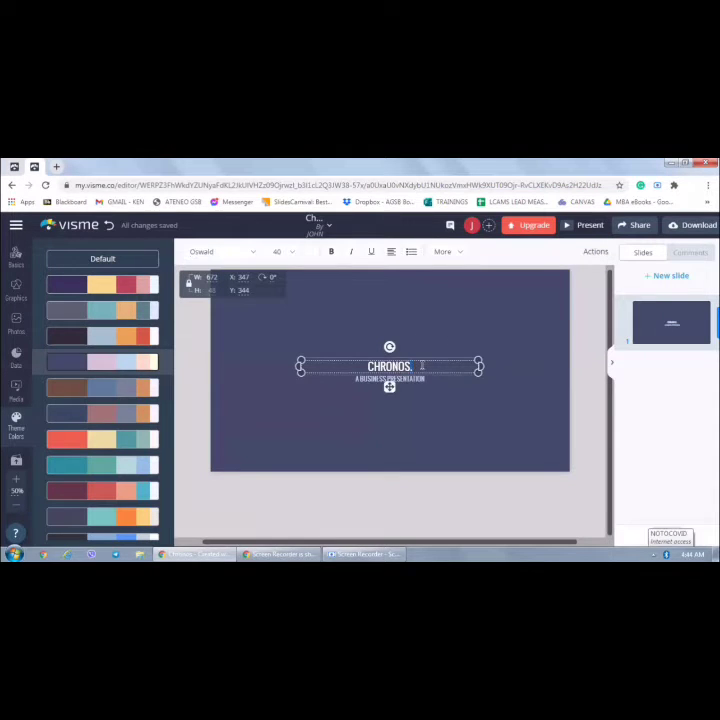
key("BackSpace")
key("BackSpace")
key("BackSpace")
key("BackSpace")
key("BackSpace")
key("BackSpace")
key("BackSpace")
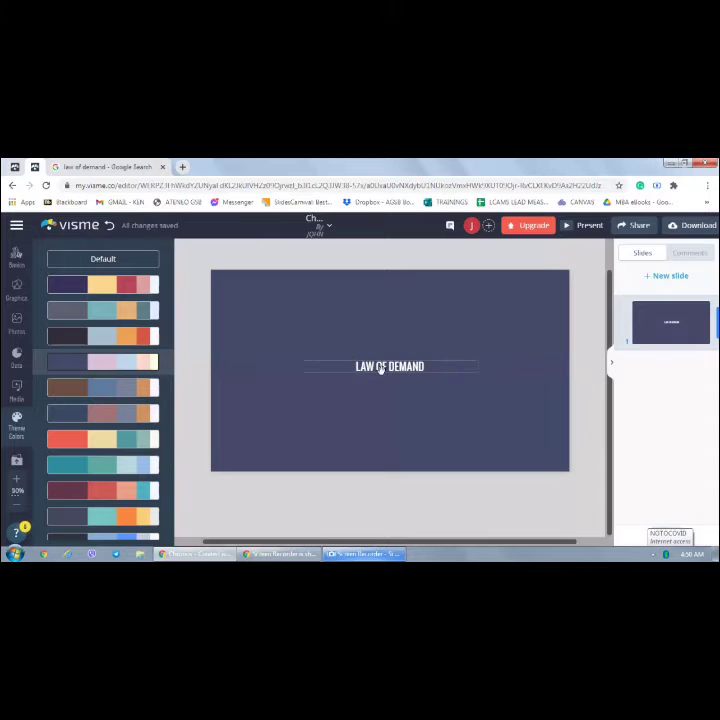
Widen the title text box to about 960 px and nudge it into place
left_click(381, 370)
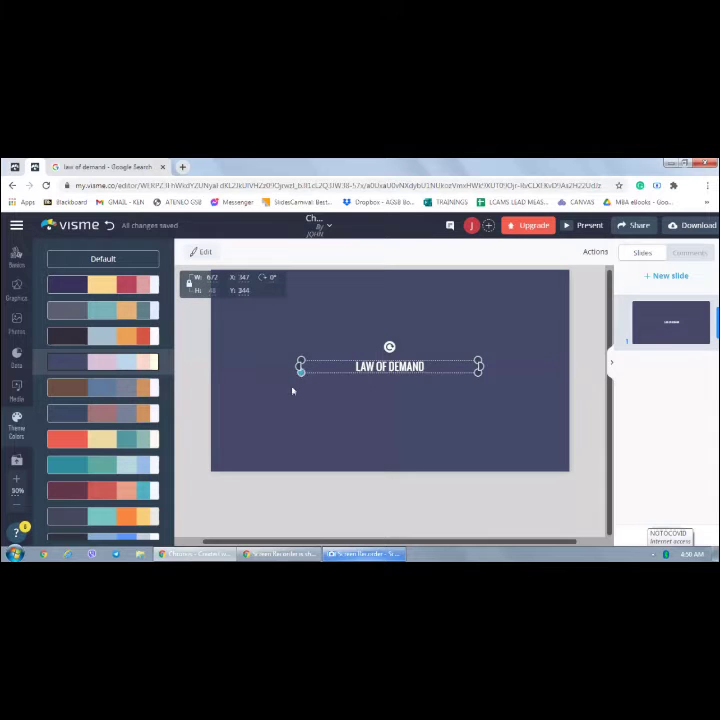
left_click_drag(293, 391, 273, 418)
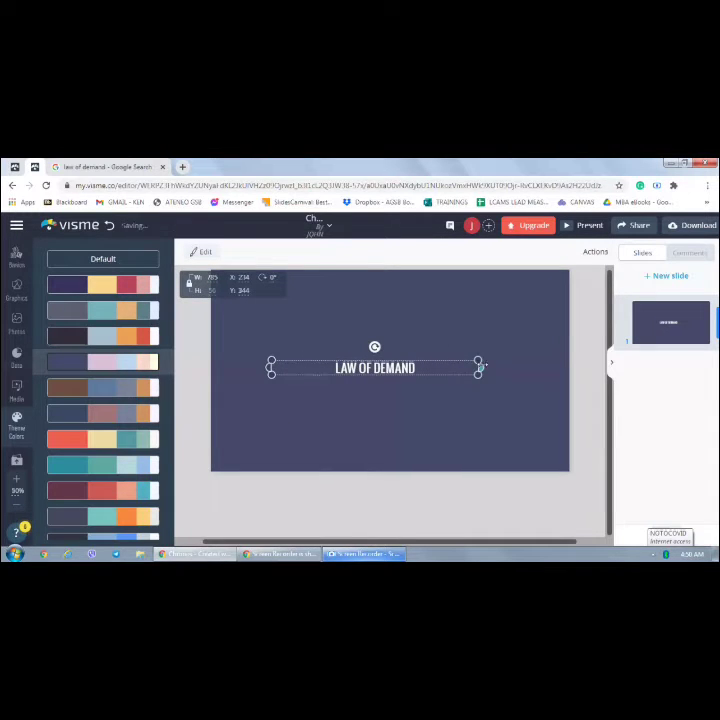
left_click_drag(478, 360, 524, 318)
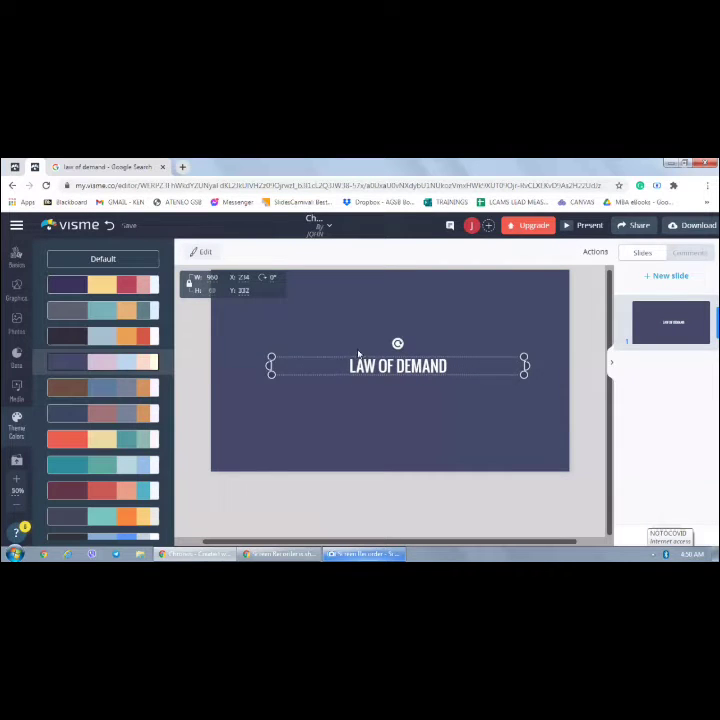
left_click_drag(358, 354, 354, 361)
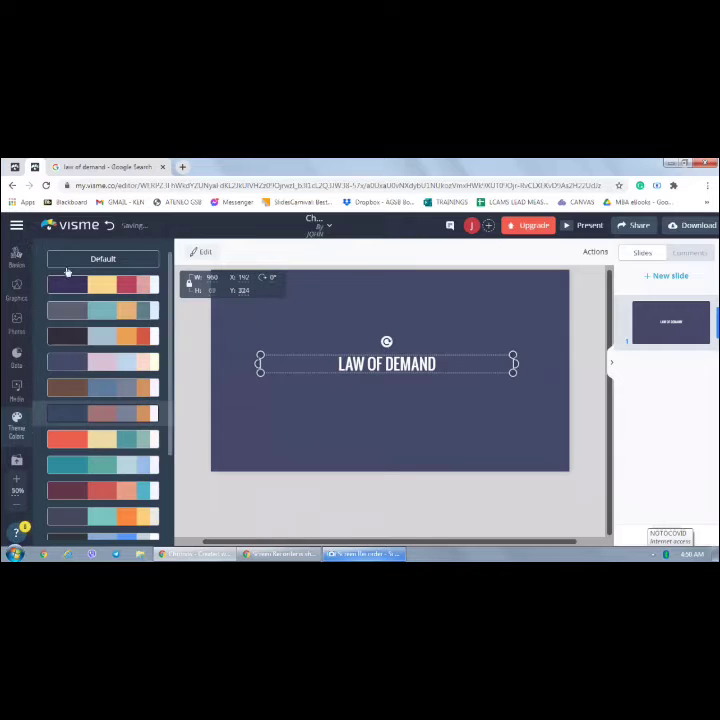
left_click(19, 252)
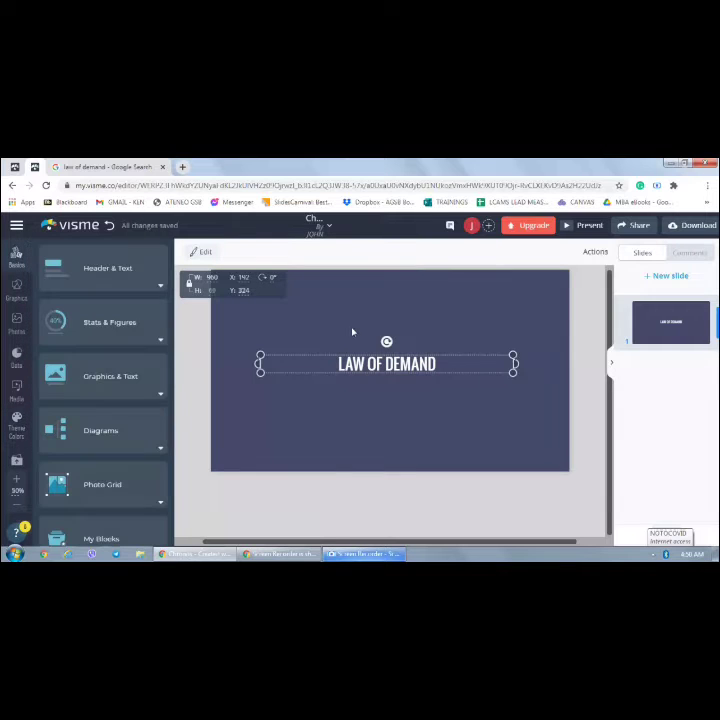
left_click(187, 270)
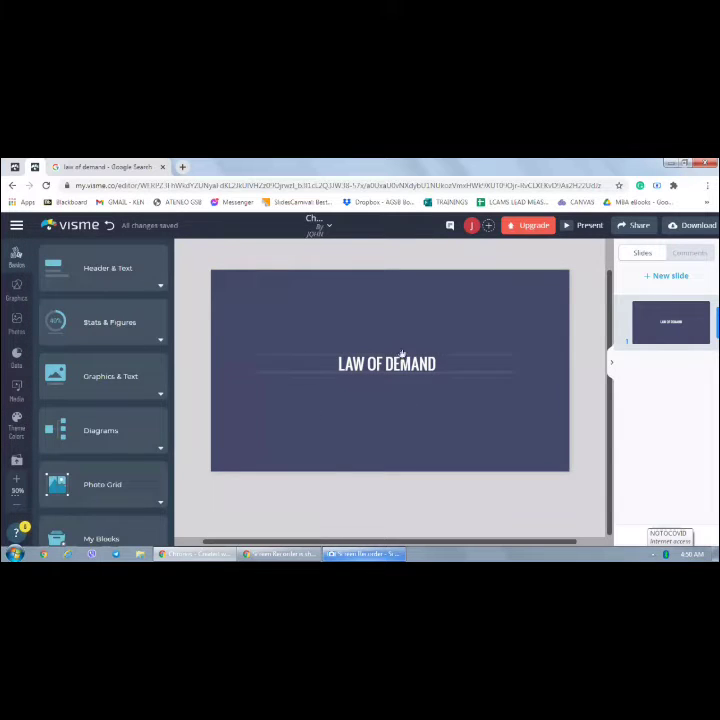
left_click(352, 423)
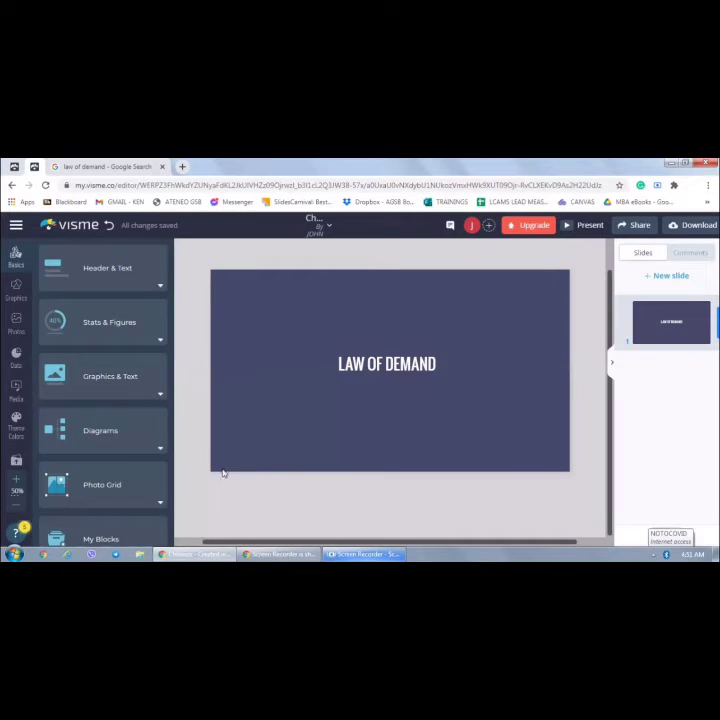
Upload the image law of demand.jpg onto the slide
left_click(16, 331)
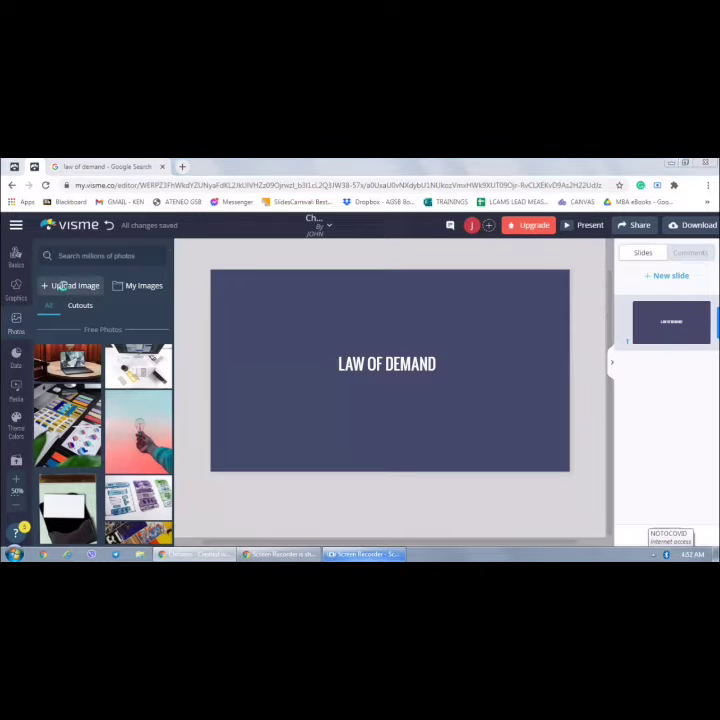
left_click(64, 286)
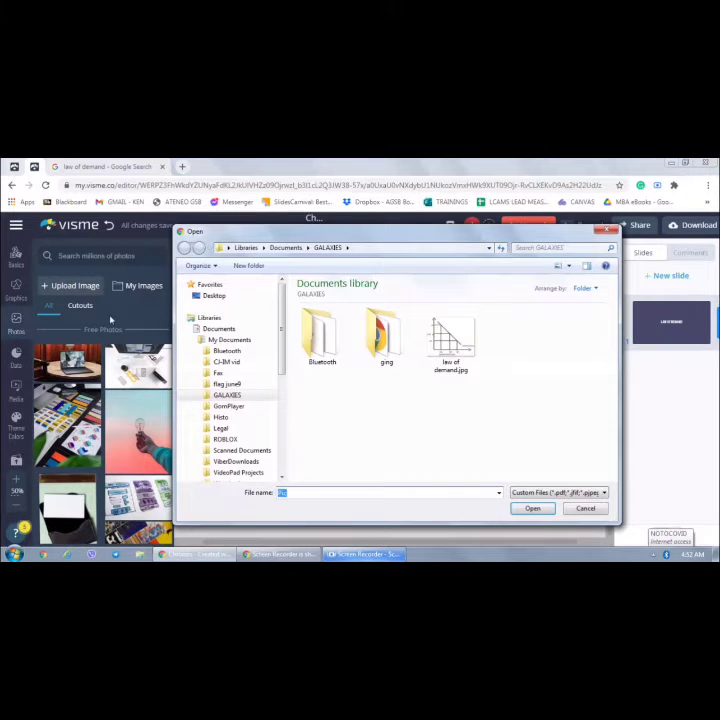
left_click(456, 348)
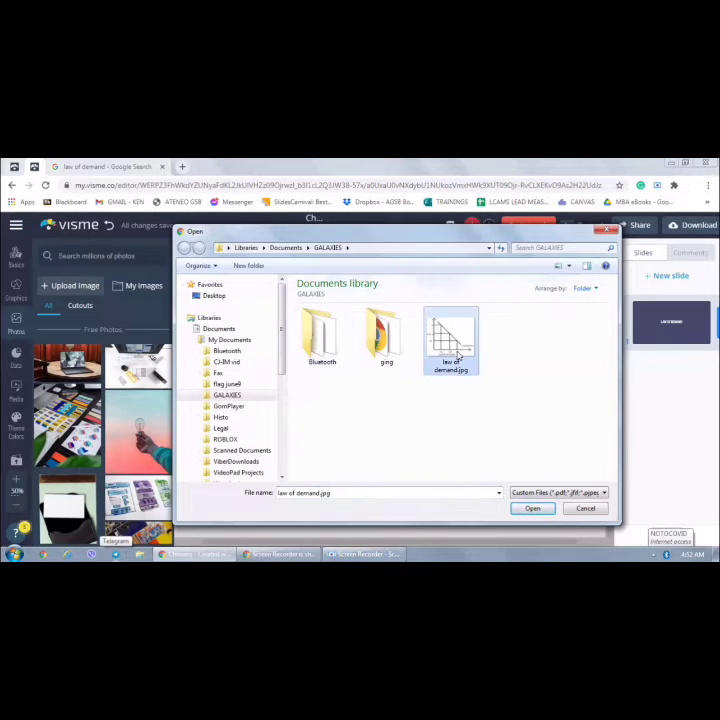
left_click(533, 510)
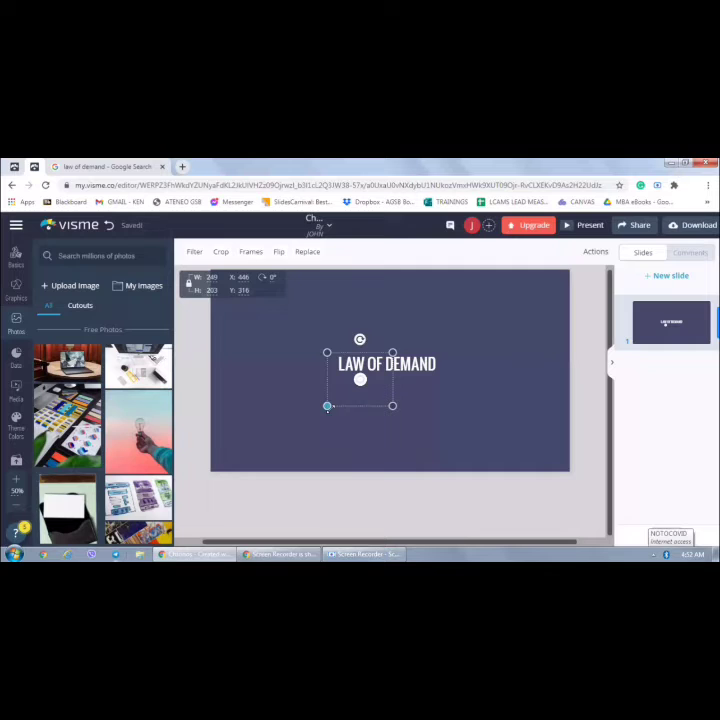
Enlarge the demand graph image and move it to the slide's left side
left_click_drag(327, 406, 280, 479)
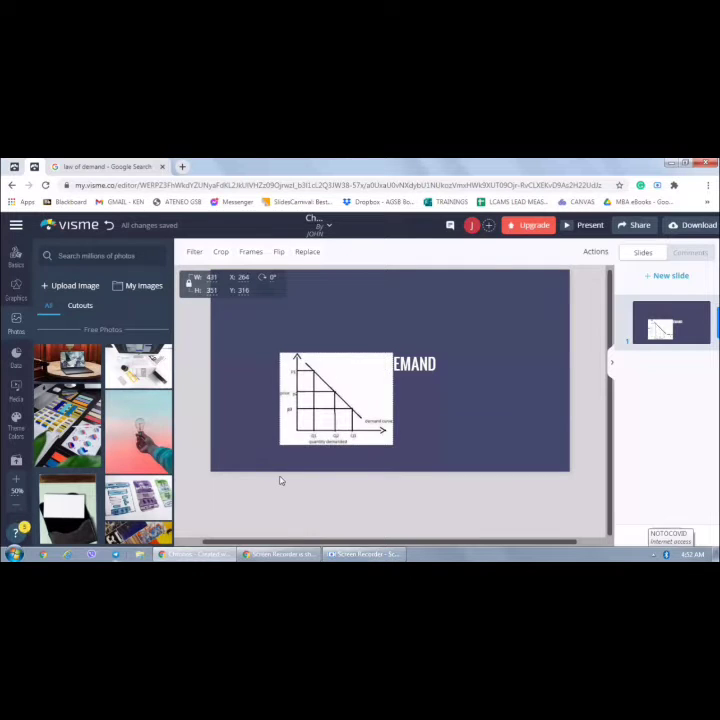
left_click_drag(327, 401, 270, 336)
left_click_drag(337, 381, 366, 456)
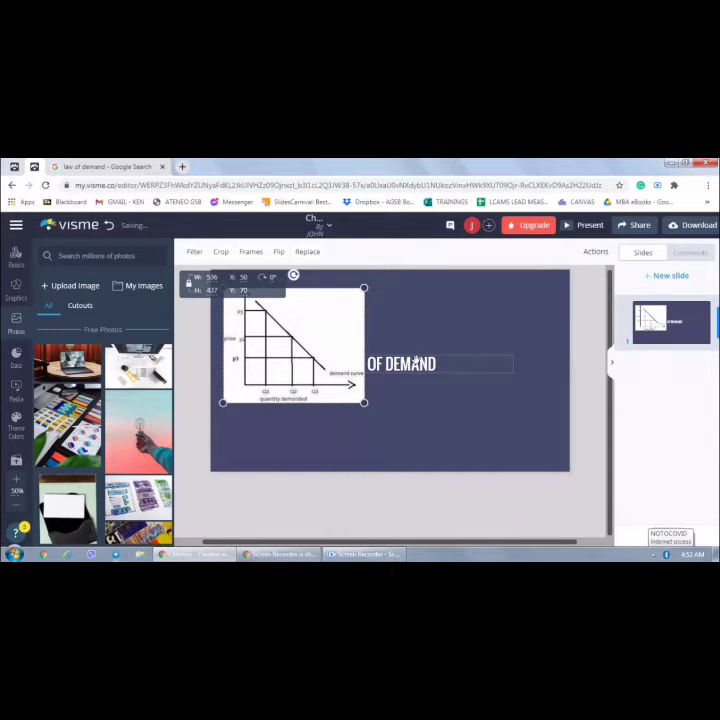
Move the title to the right of the graph and nudge the graph image slightly
left_click(414, 362)
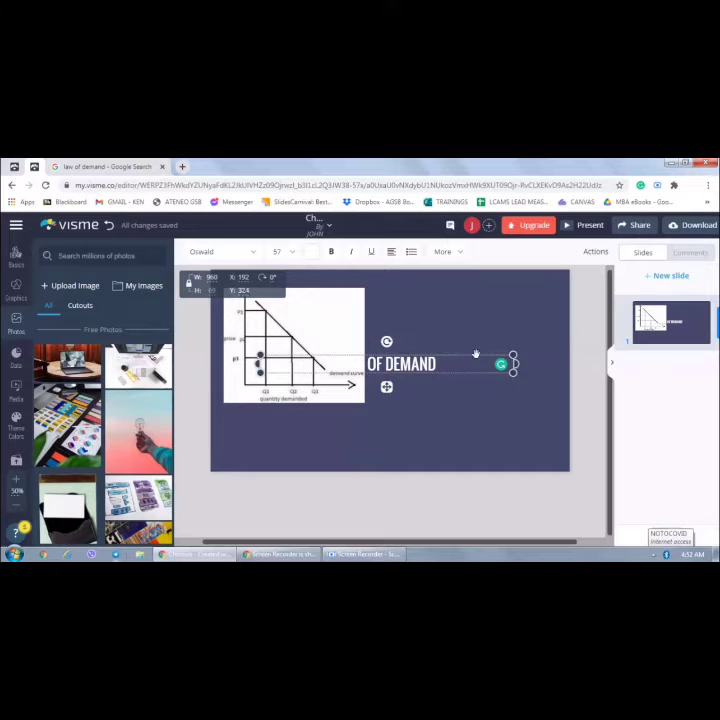
left_click(514, 343)
left_click_drag(514, 343, 536, 352)
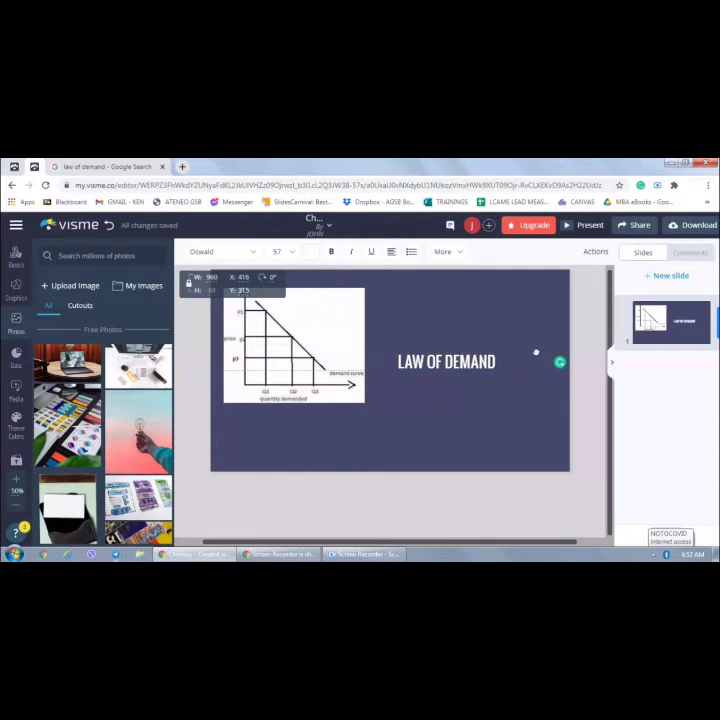
left_click(299, 322)
left_click_drag(301, 334, 309, 339)
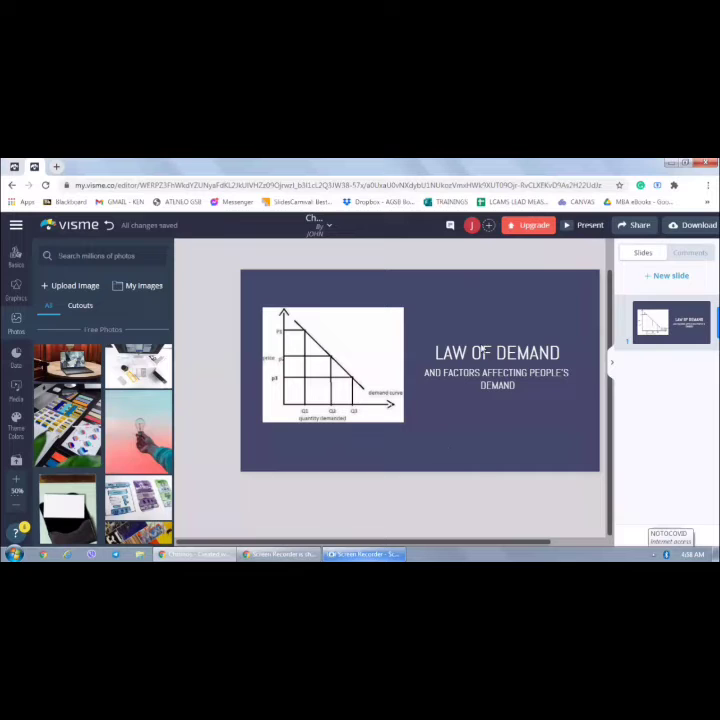
Set the word LAW in the title to the Amaranth font
left_click(477, 352)
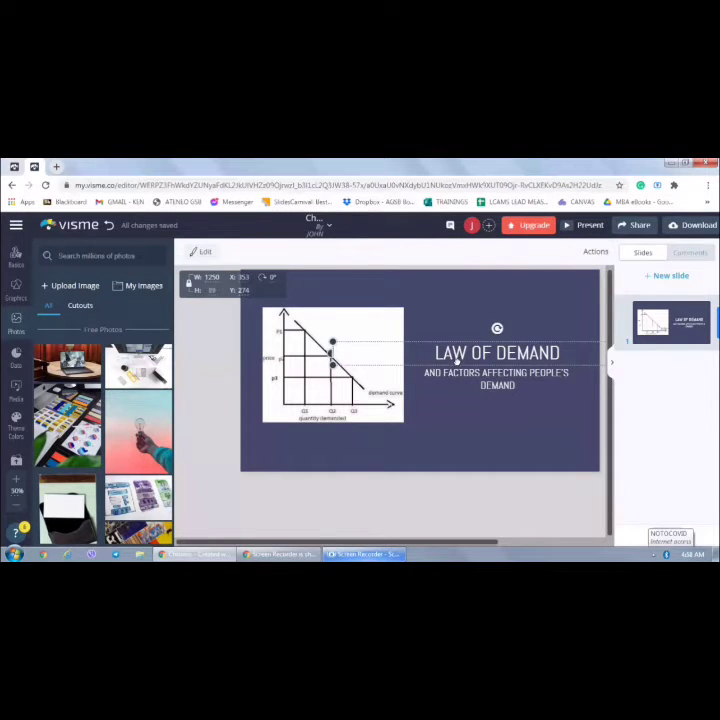
double_click(455, 356)
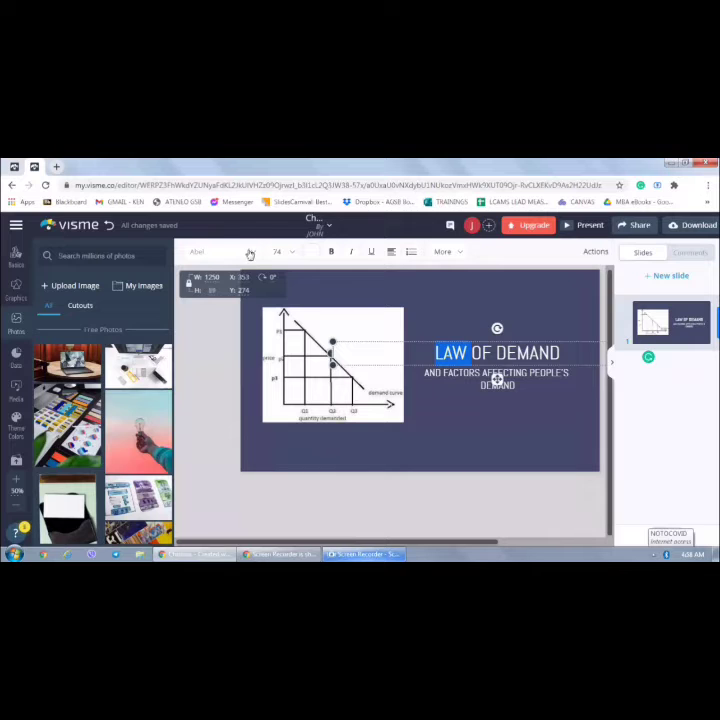
left_click(252, 255)
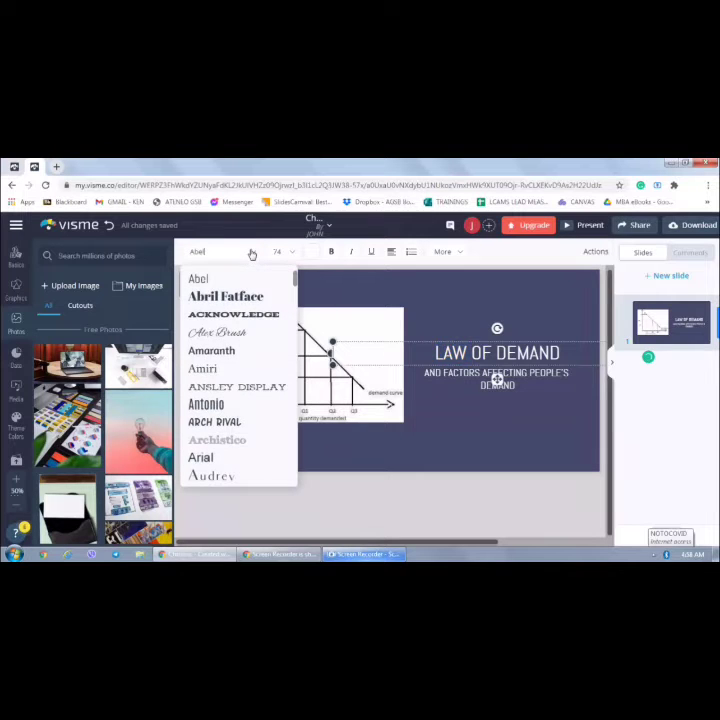
left_click(227, 355)
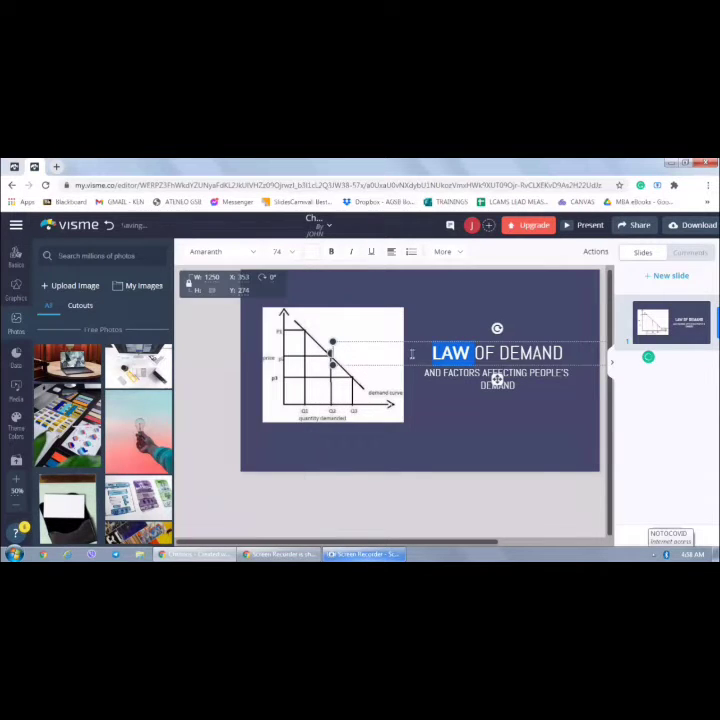
Apply the Amaranth font to the whole LAW OF DEMAND title
triple_click(495, 350)
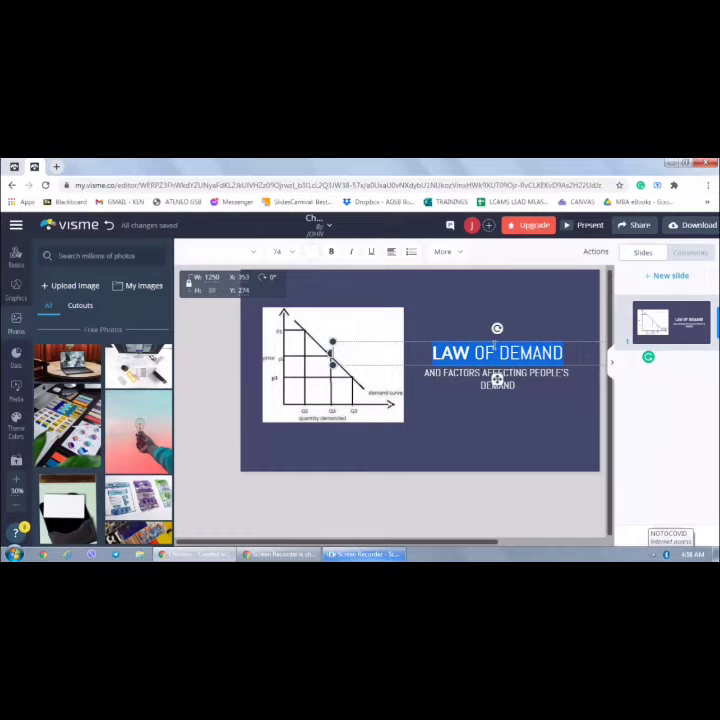
left_click(256, 253)
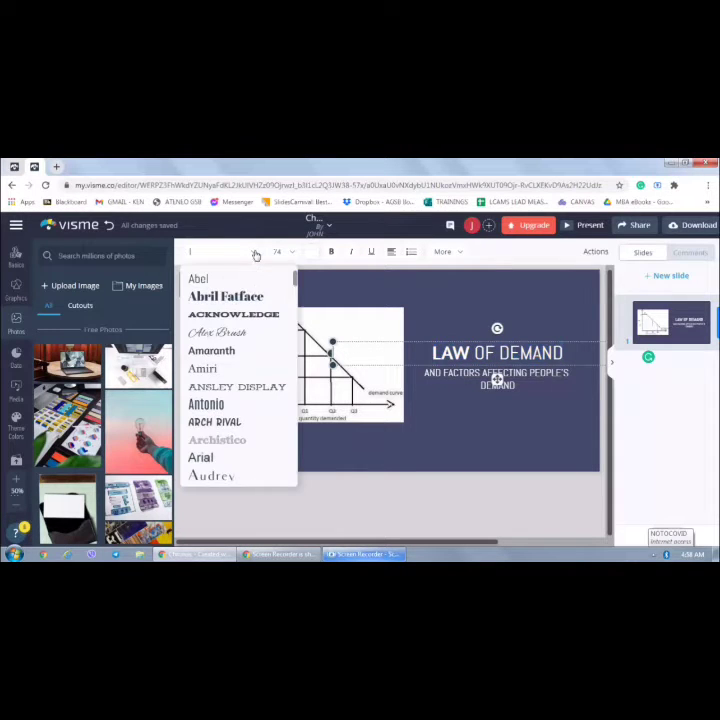
left_click(222, 352)
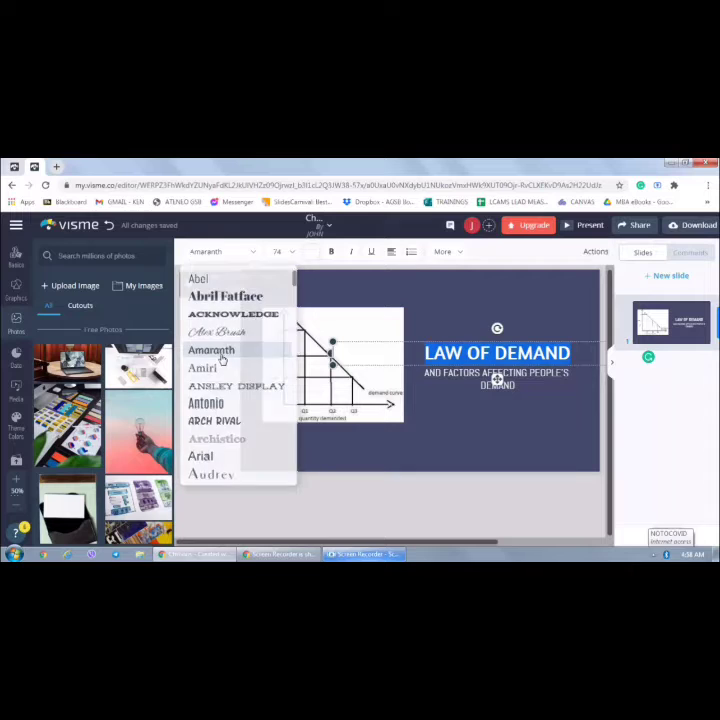
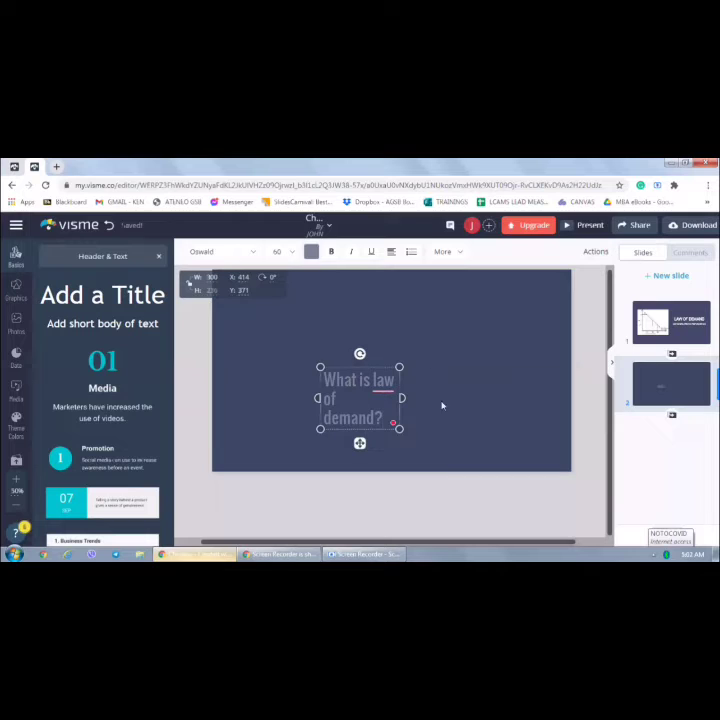
Widen the question text box on slide 2 and accept the correction to "What is the law of demand?"
left_click_drag(402, 397, 448, 405)
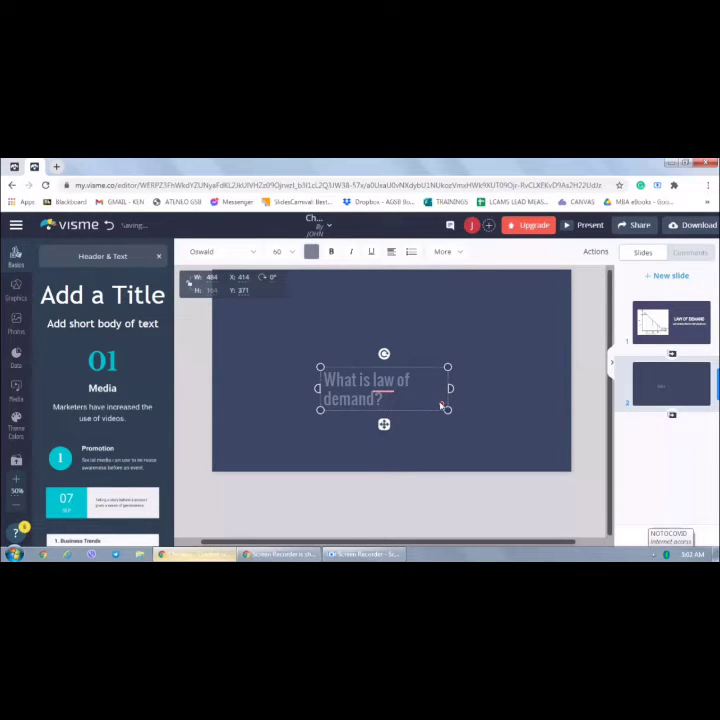
mouse_move(392, 379)
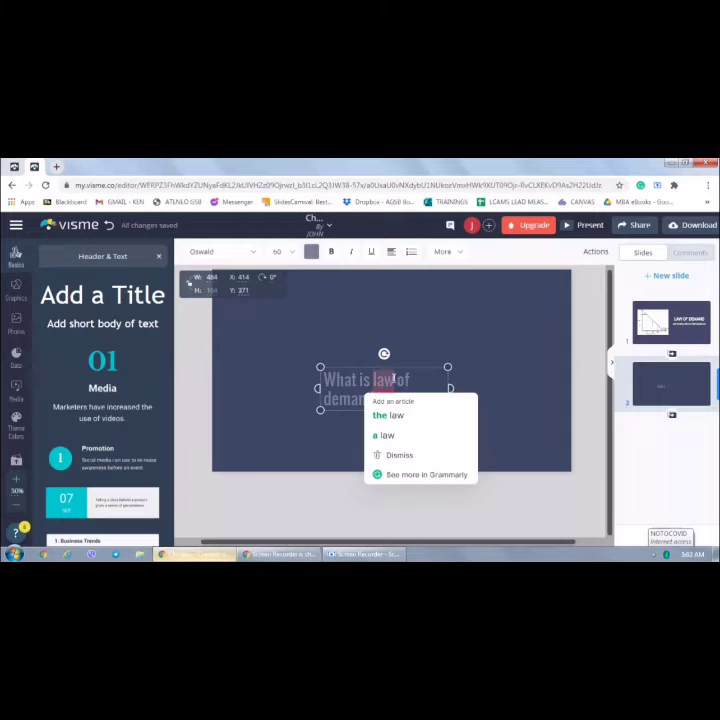
left_click(388, 415)
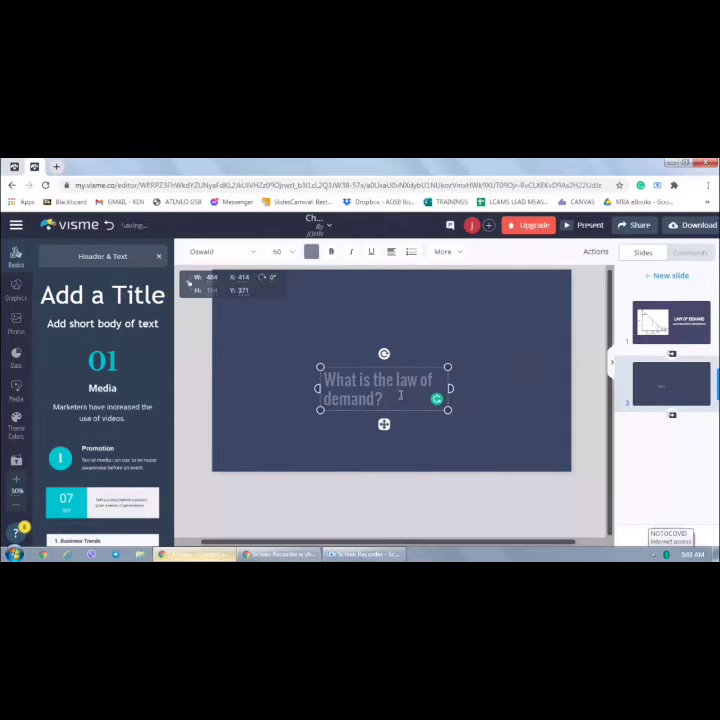
Set the whole question text to the Amaranth font
key("ctrl+a")
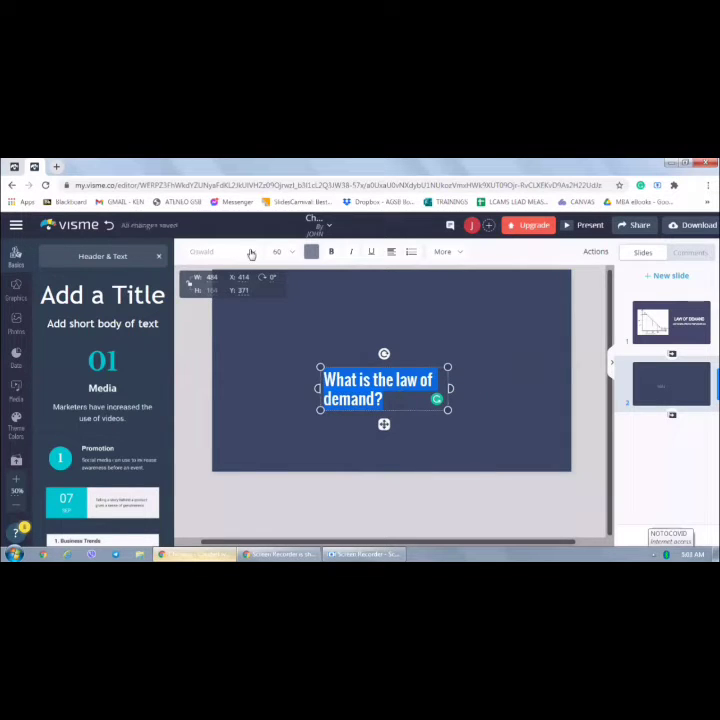
left_click(250, 252)
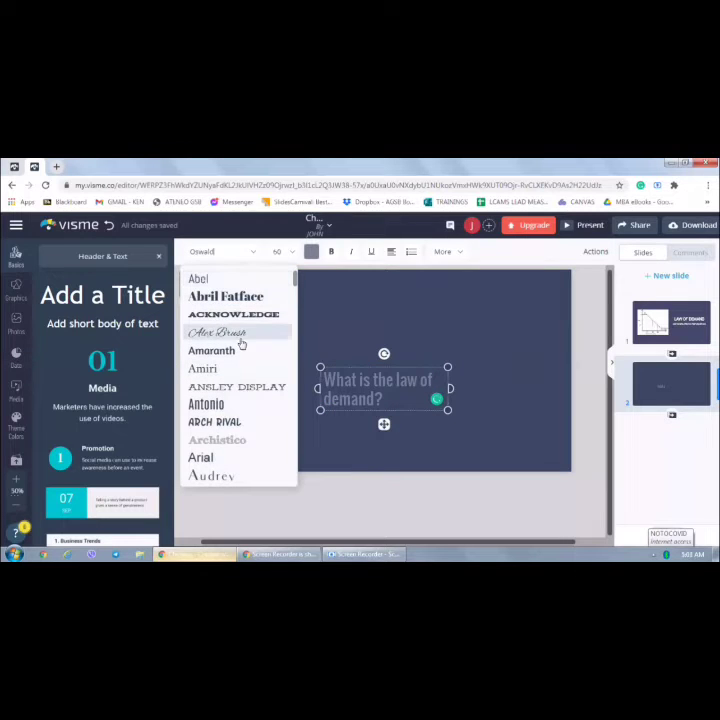
left_click(240, 352)
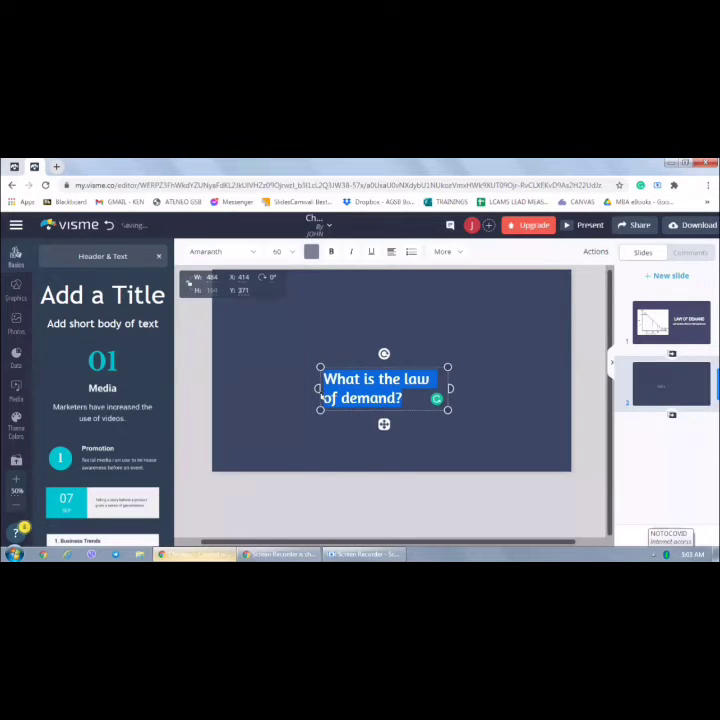
Stretch the question text box onto a single line and move it to the slide's upper left corner
left_click_drag(294, 391, 265, 386)
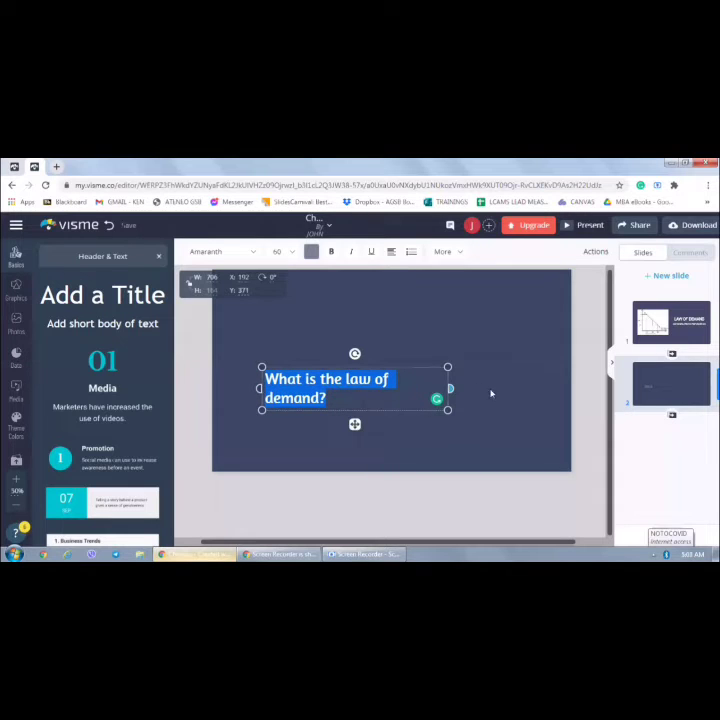
left_click_drag(451, 388, 461, 390)
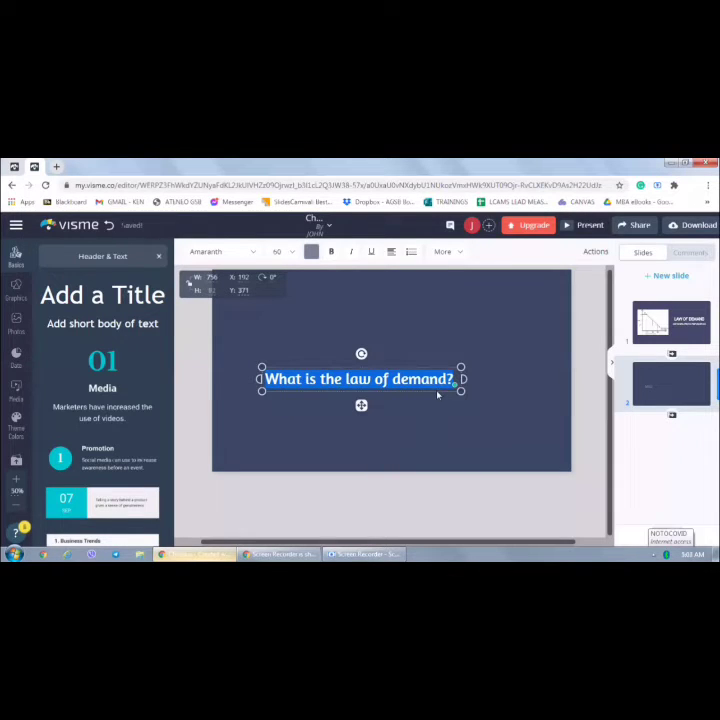
left_click_drag(361, 407, 331, 333)
left_click(429, 394)
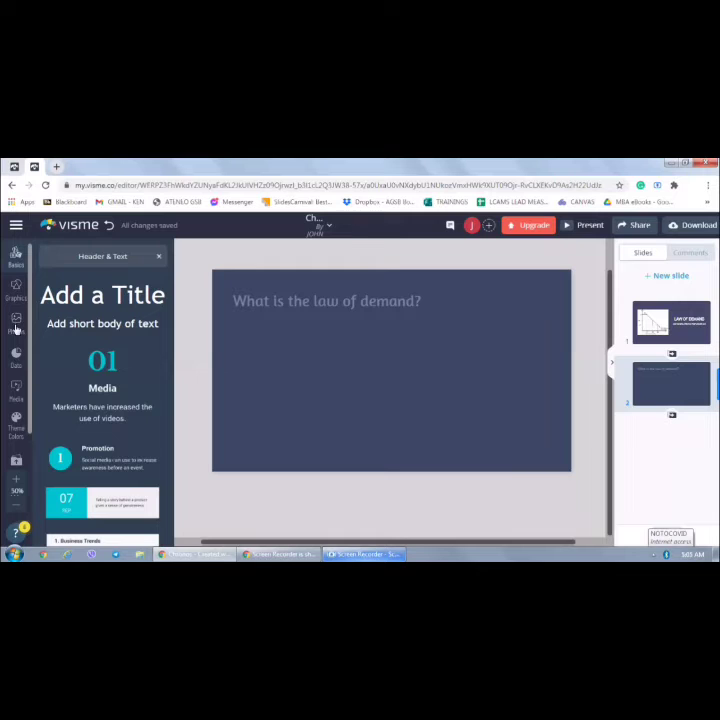
Search the graphics icon library for people
left_click(15, 290)
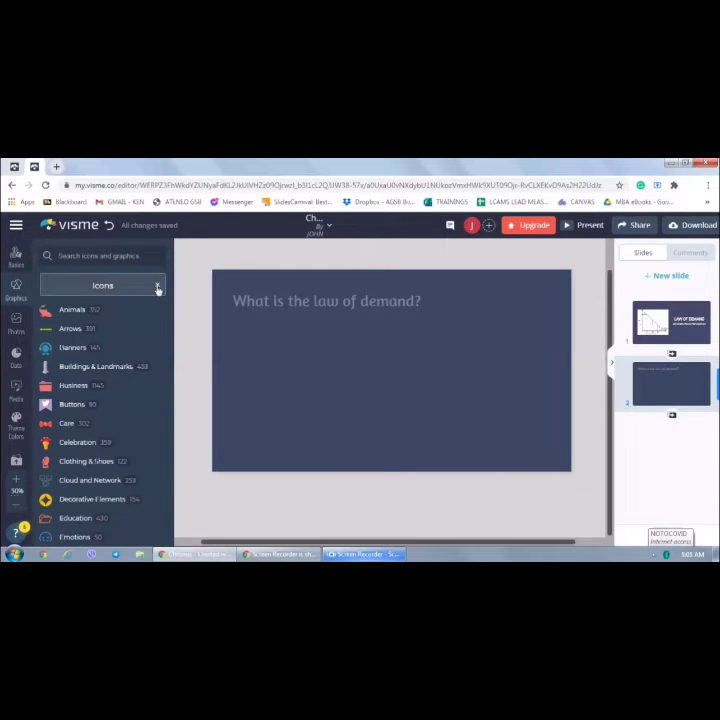
left_click(157, 287)
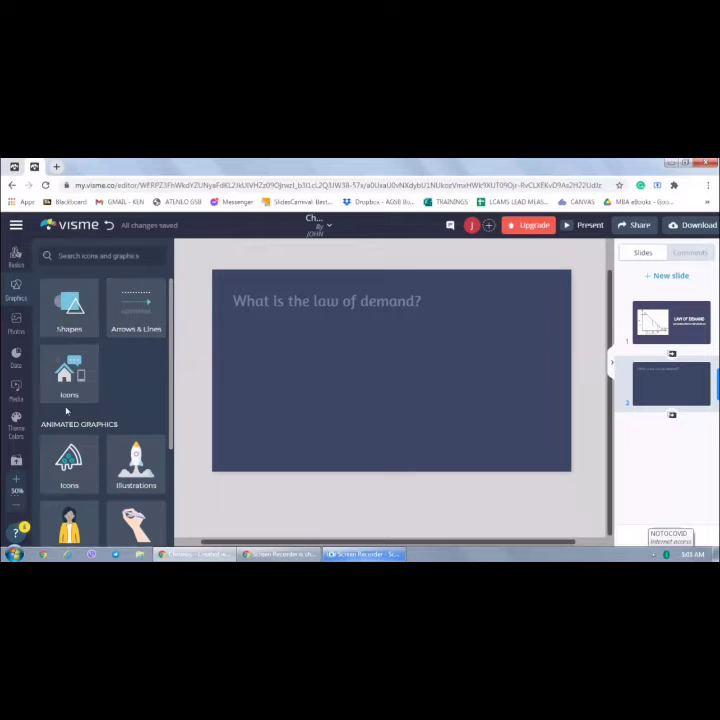
mouse_move(172, 352)
left_mouse_down()
mouse_move(172, 424)
mouse_move(172, 352)
left_mouse_up()
left_click(60, 396)
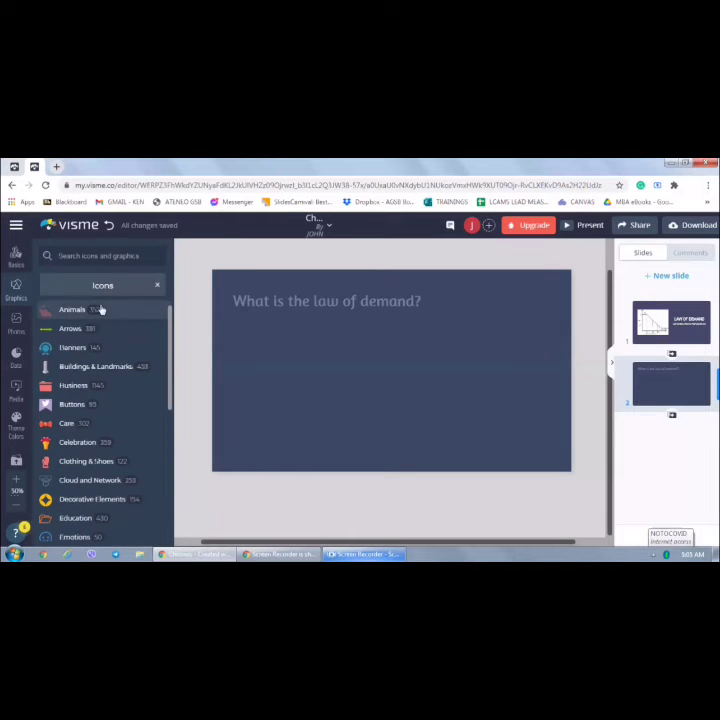
left_click(114, 255)
type("pi")
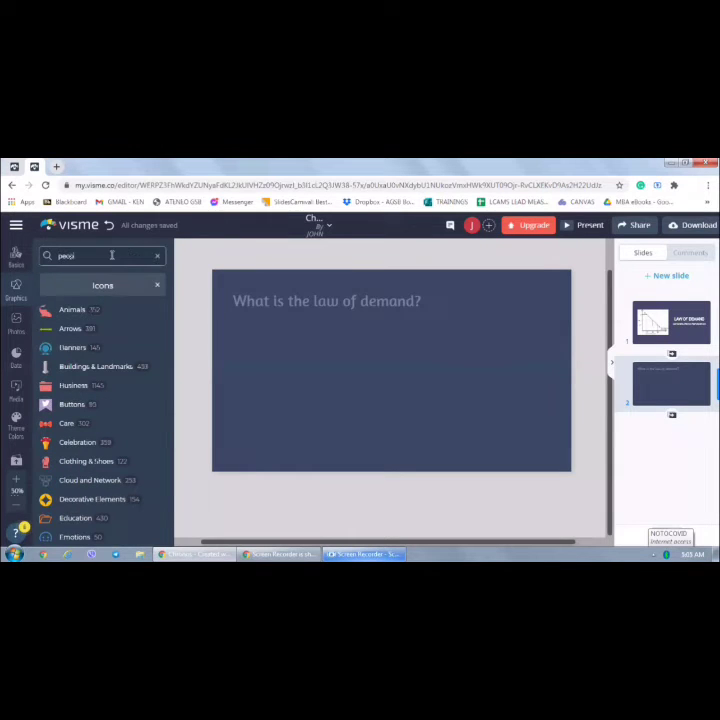
key("Return")
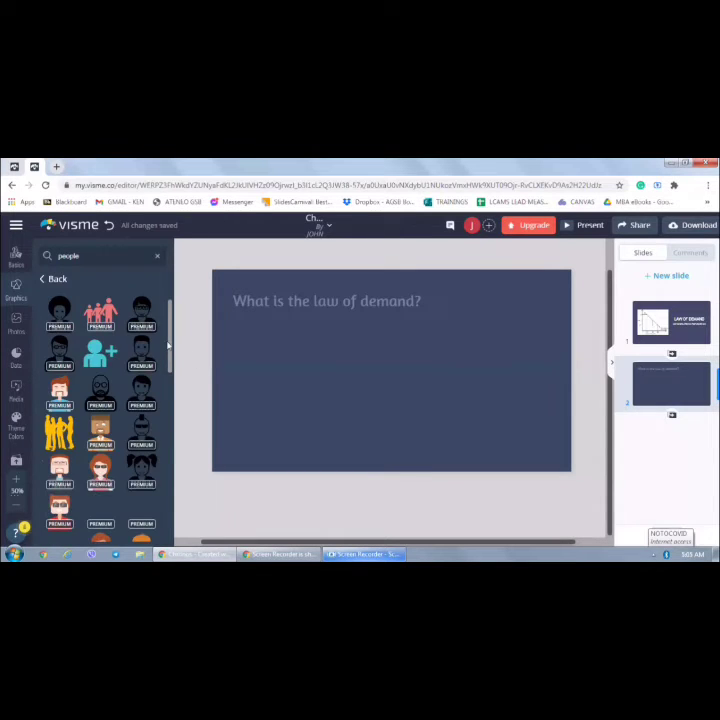
Insert the yellow group-of-people icon and enlarge it on the slide's left side below the title
left_click(62, 430)
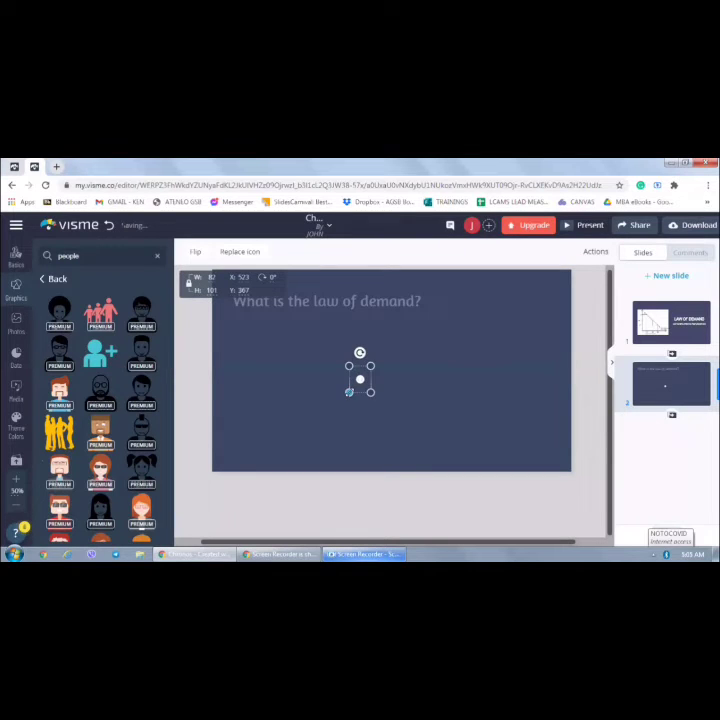
left_click_drag(349, 392, 302, 452)
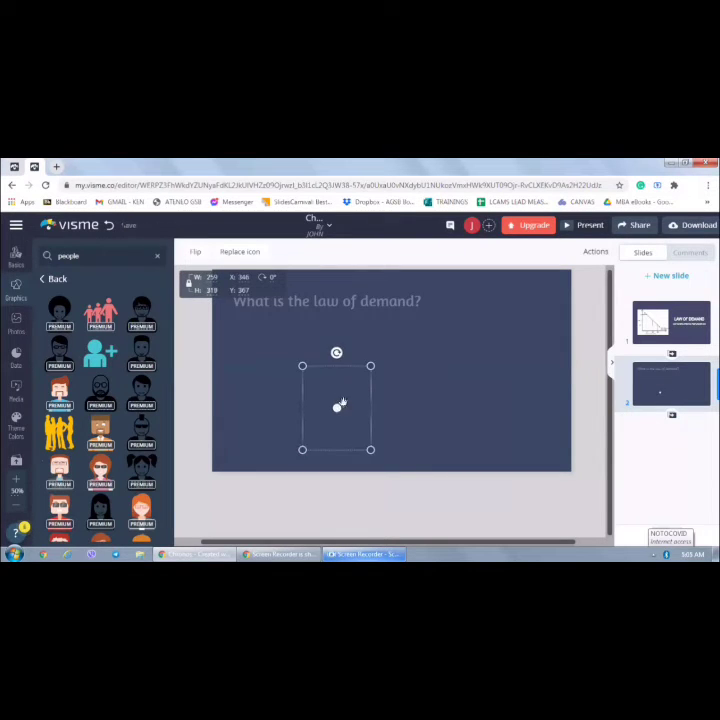
left_click_drag(337, 393, 283, 355)
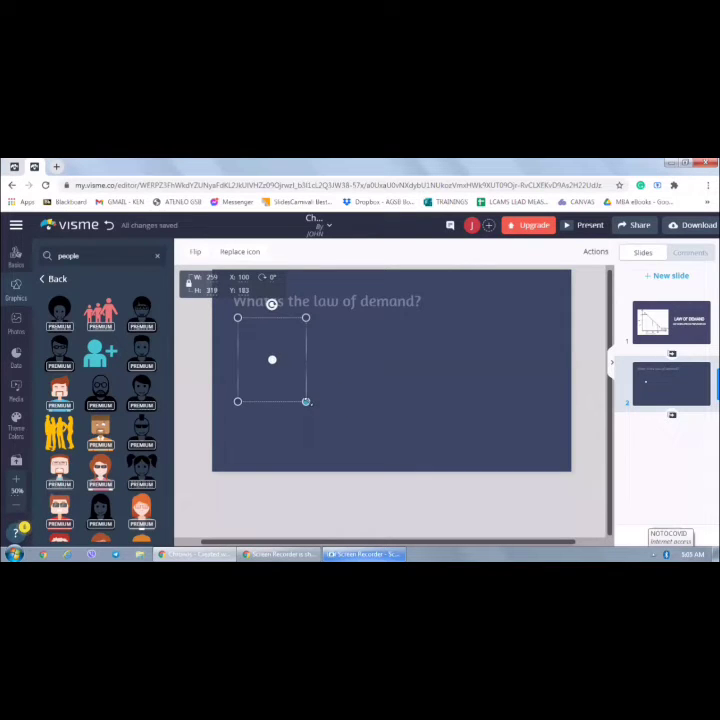
left_click_drag(306, 401, 331, 433)
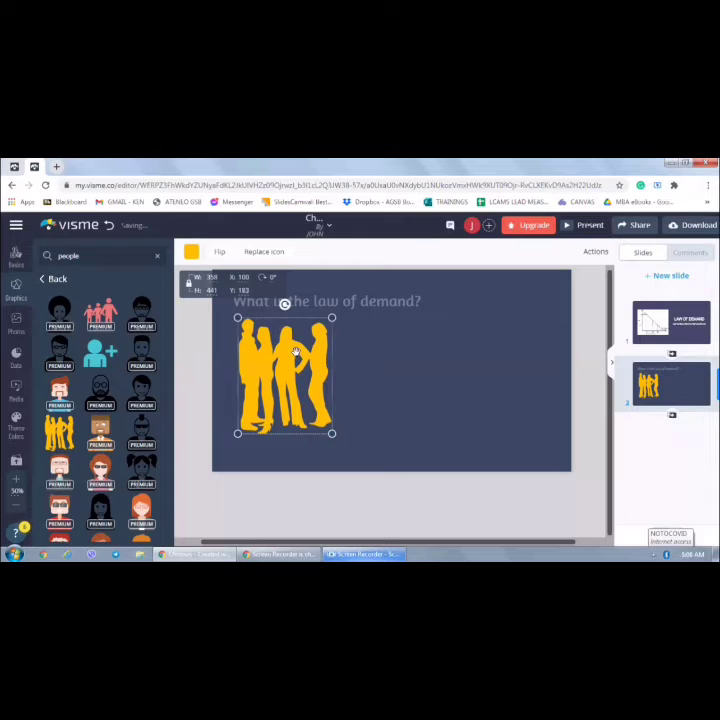
left_click_drag(296, 353, 300, 360)
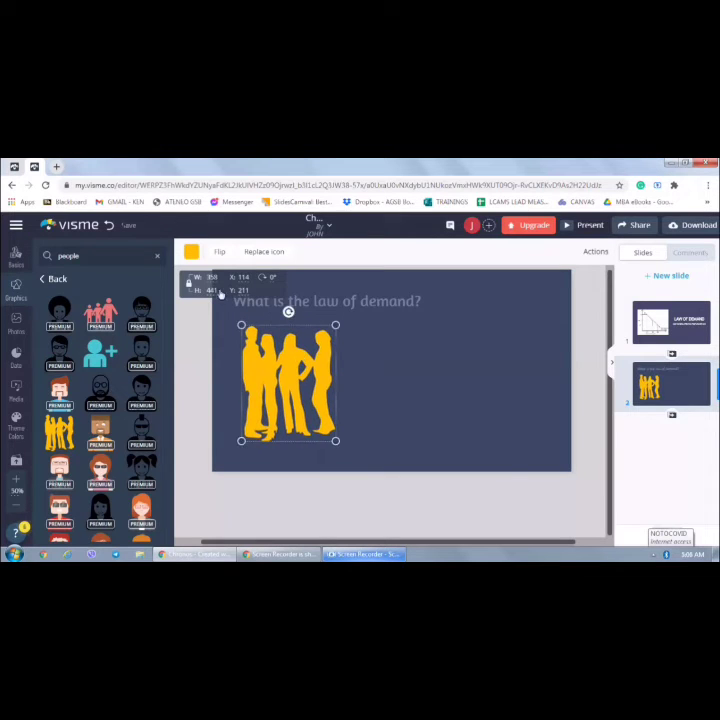
Recolour the people icon white
left_click(188, 252)
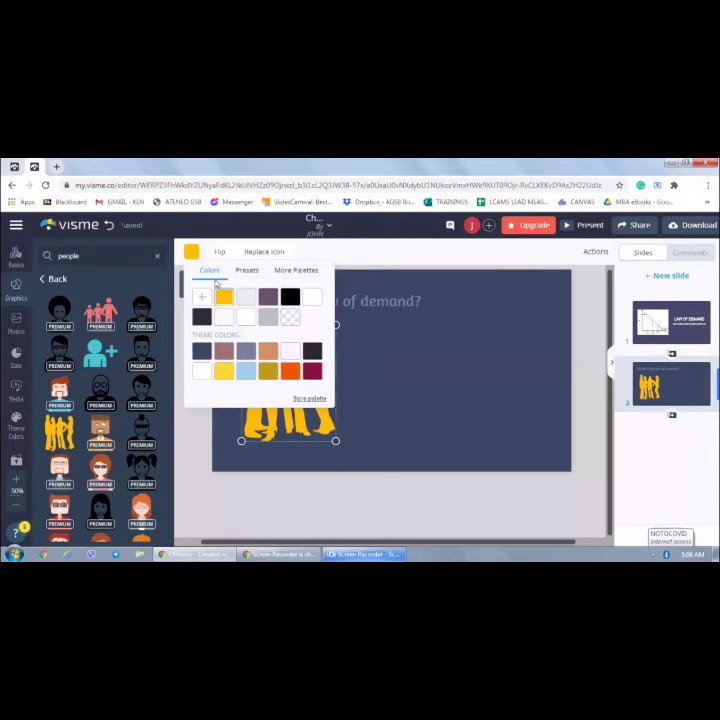
left_click(295, 353)
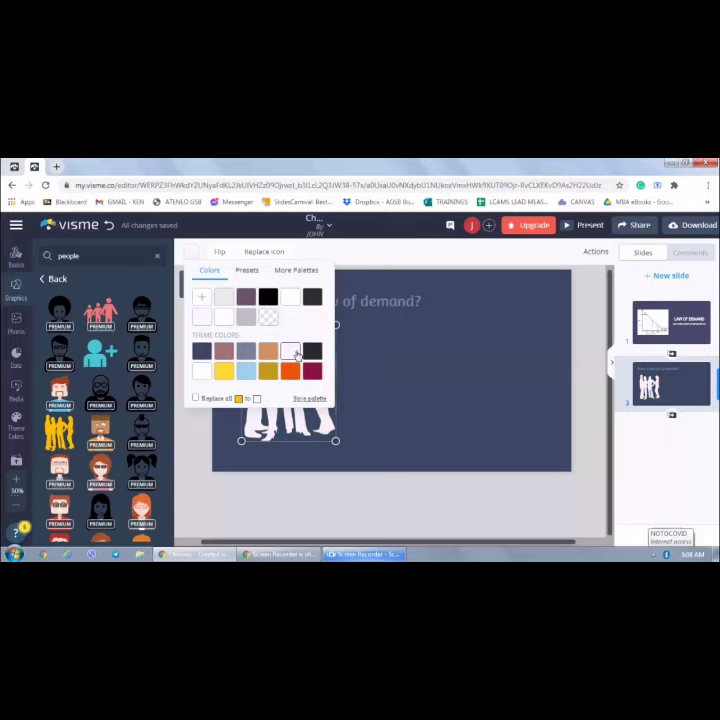
left_click(426, 368)
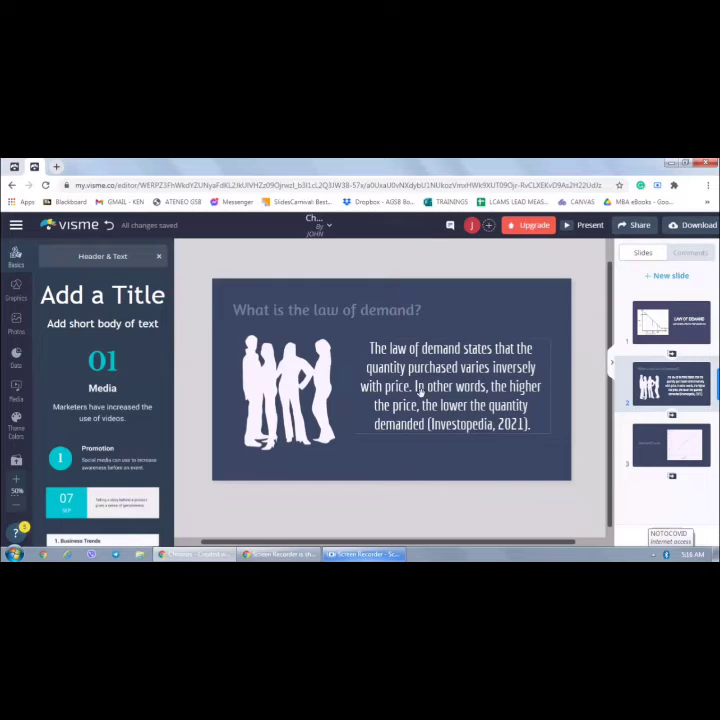
Open slide 3 and select the demand curve chart for editing
left_click(21, 358)
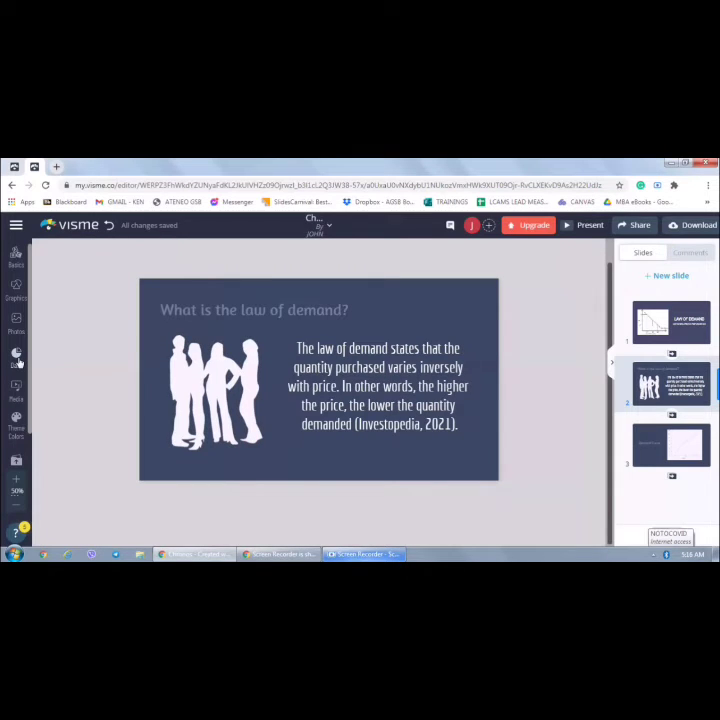
left_click(17, 357)
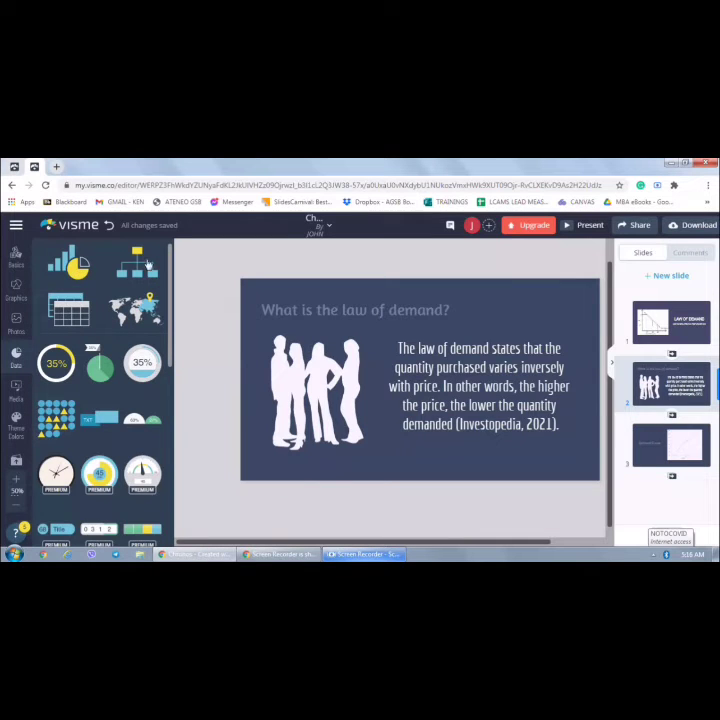
mouse_move(84, 318)
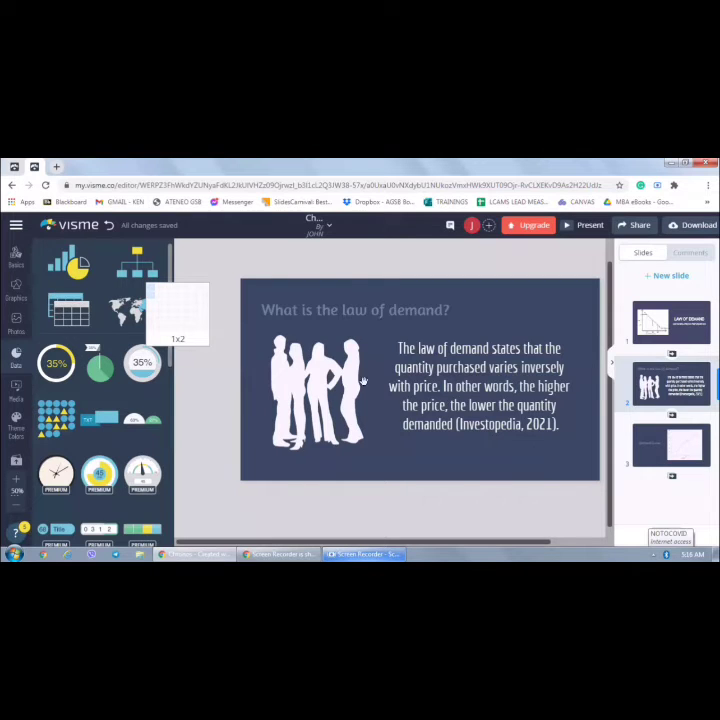
left_click(671, 452)
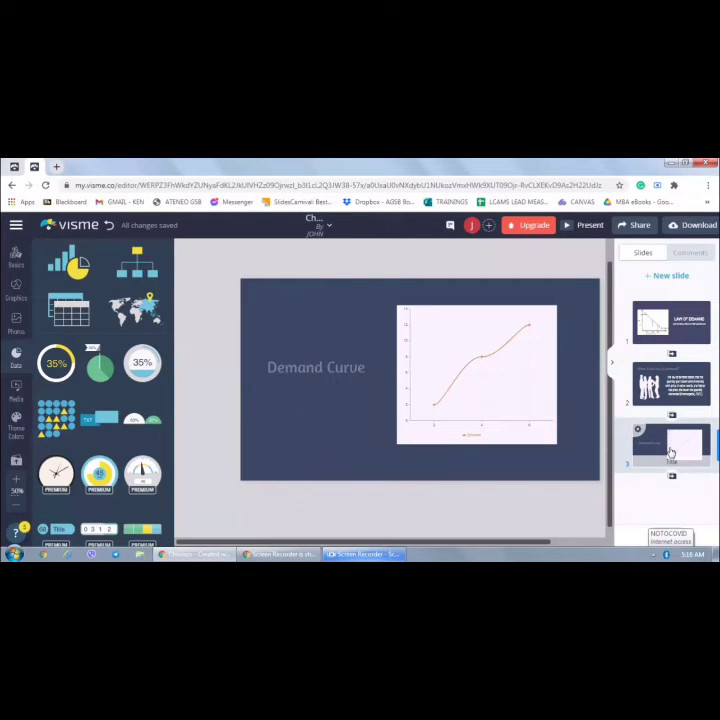
left_click(479, 355)
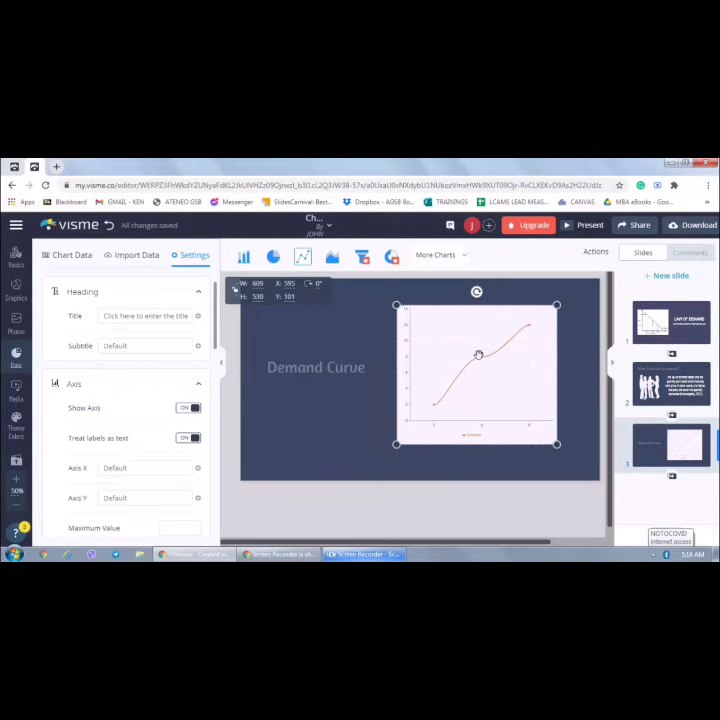
Set the chart's title to "Demand of Mais" in its chart settings
left_click(71, 256)
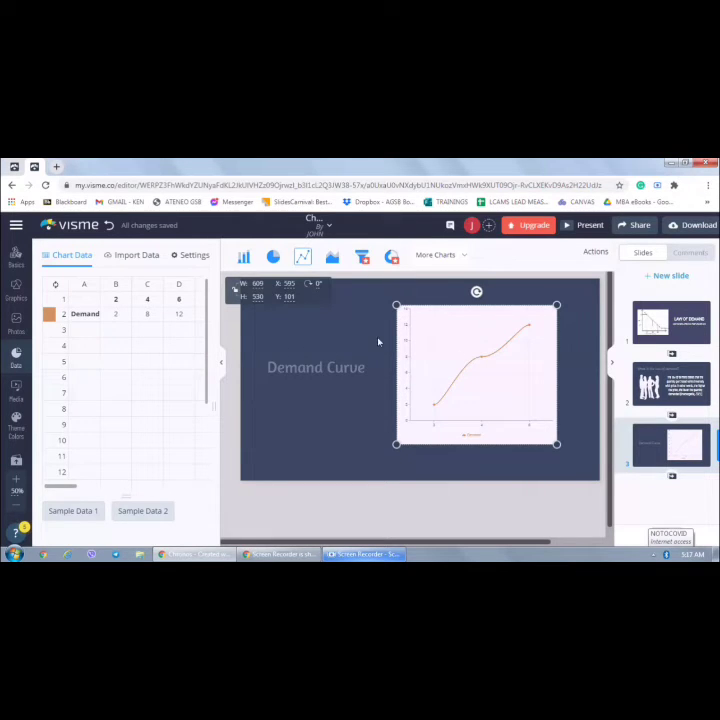
left_click(125, 256)
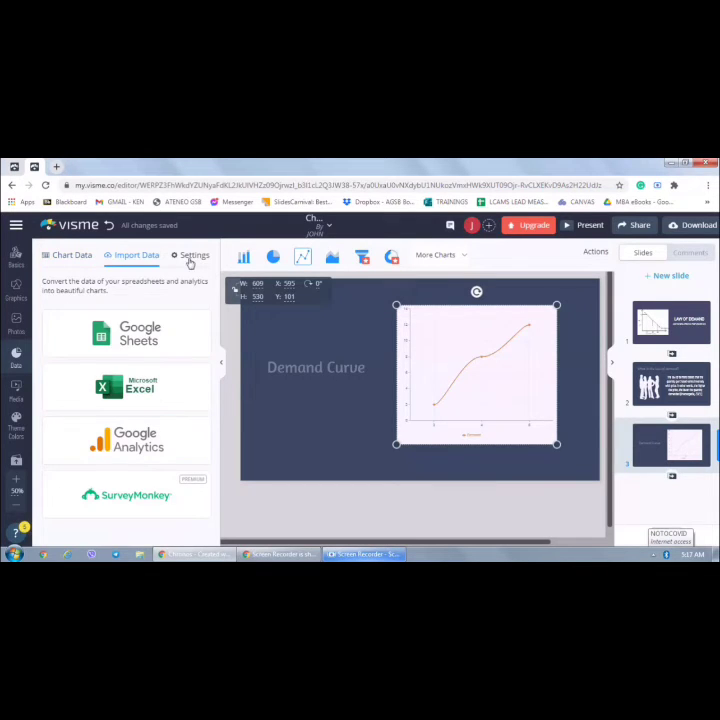
left_click(190, 259)
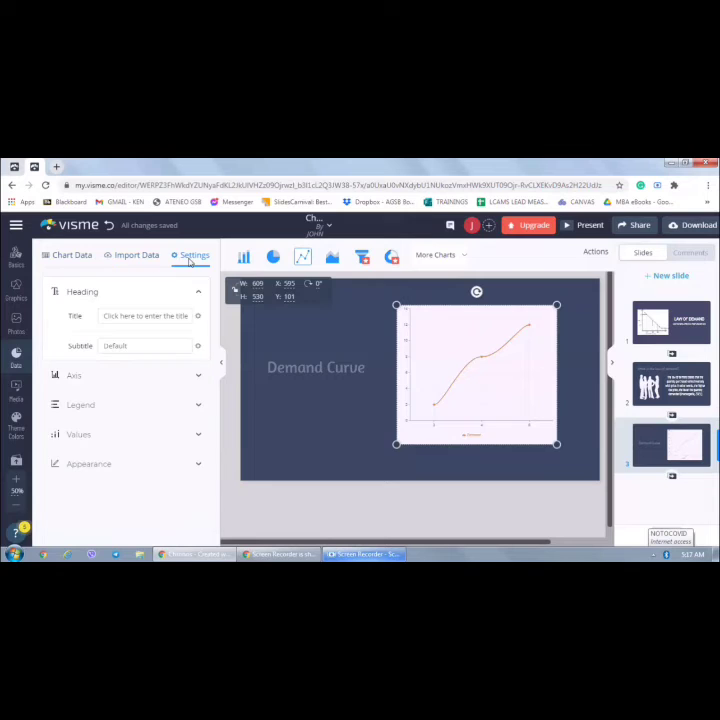
left_click(155, 316)
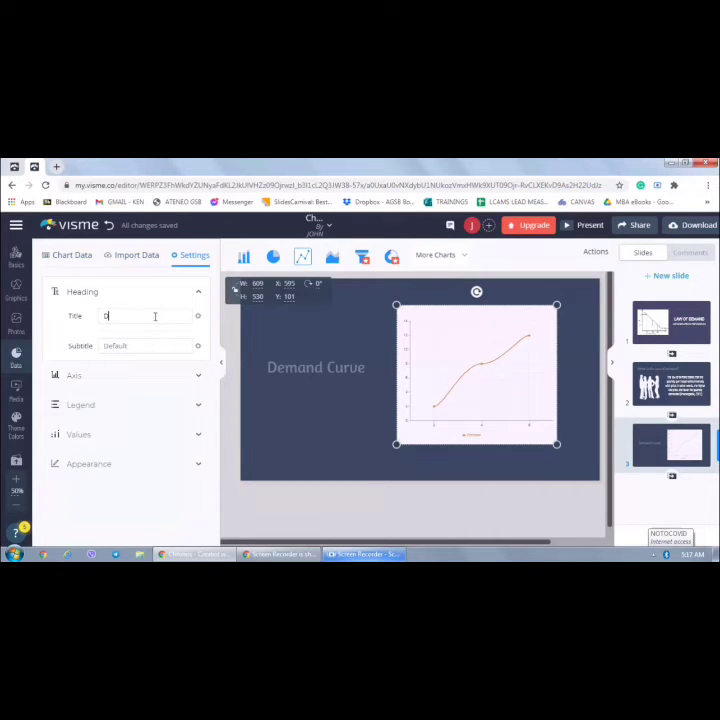
type("DM")
type("mand")
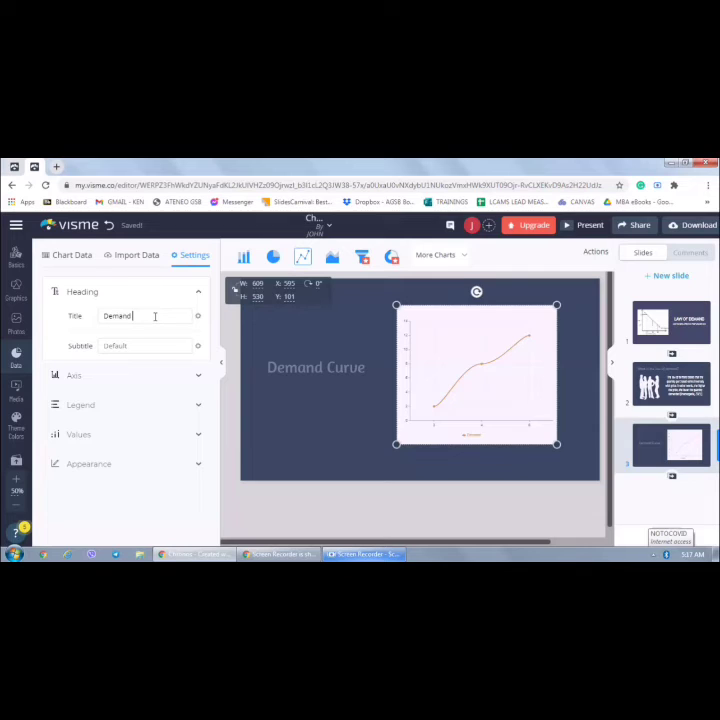
type(" of Mais")
Set the demand curve chart's background colour to light grey in its appearance settings
left_click(81, 259)
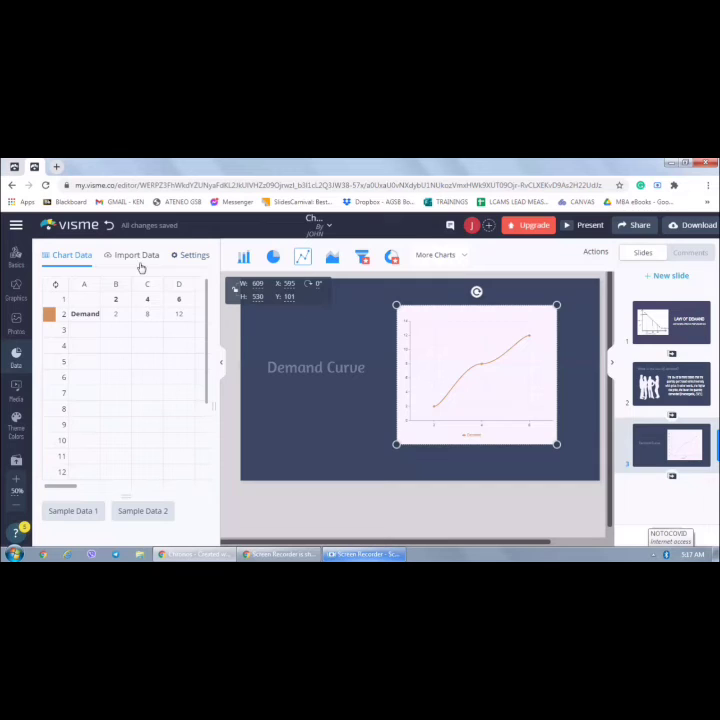
left_click(178, 258)
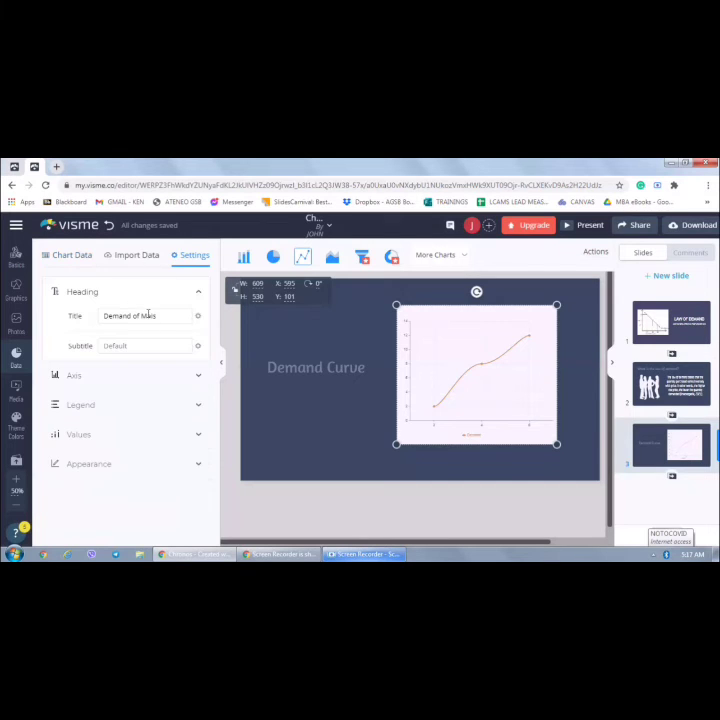
left_click(148, 315)
left_click(100, 470)
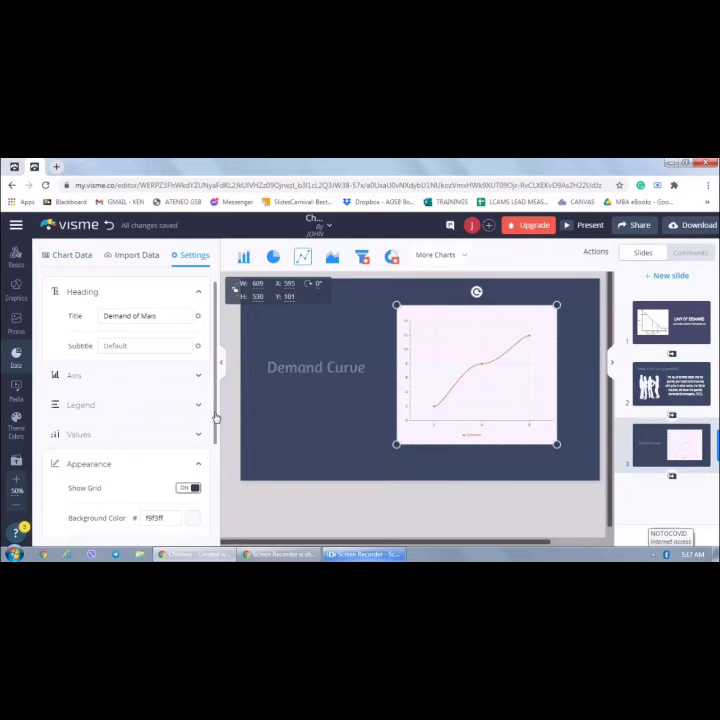
left_click_drag(215, 418, 213, 487)
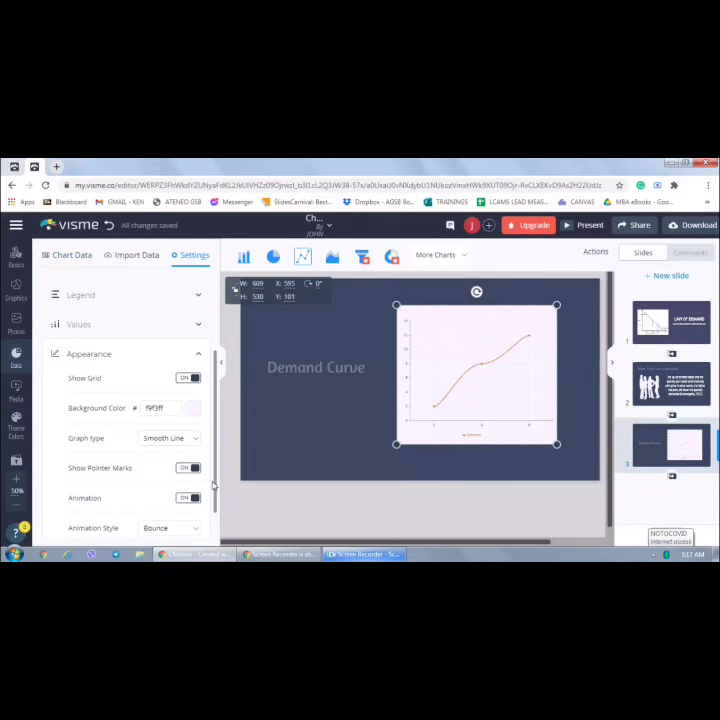
left_click(192, 412)
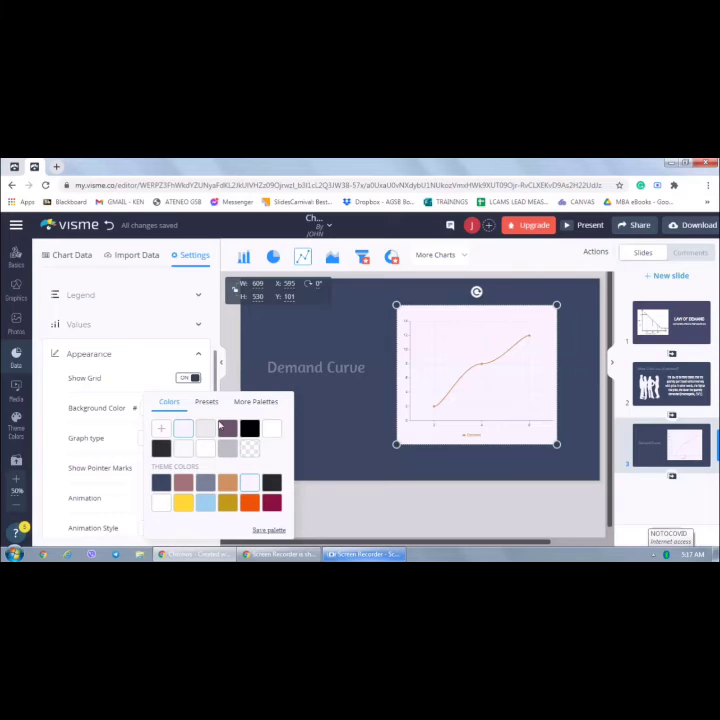
left_click(250, 428)
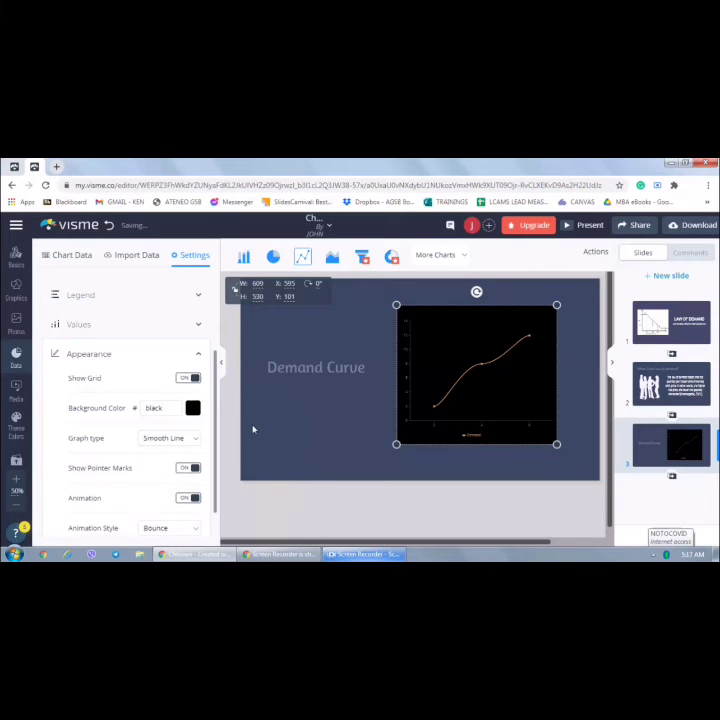
left_click(193, 409)
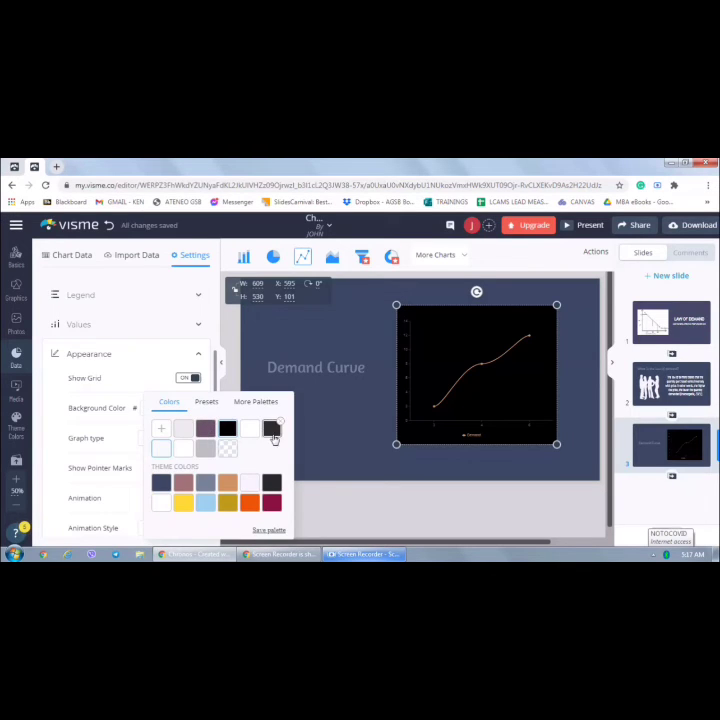
left_click(185, 430)
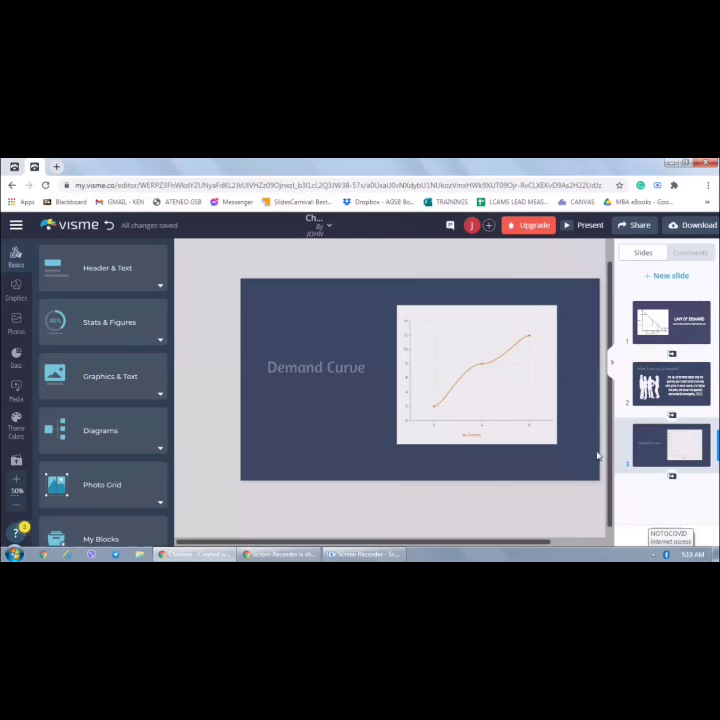
Step through the slides from the title slide onward to review them
left_click(653, 323)
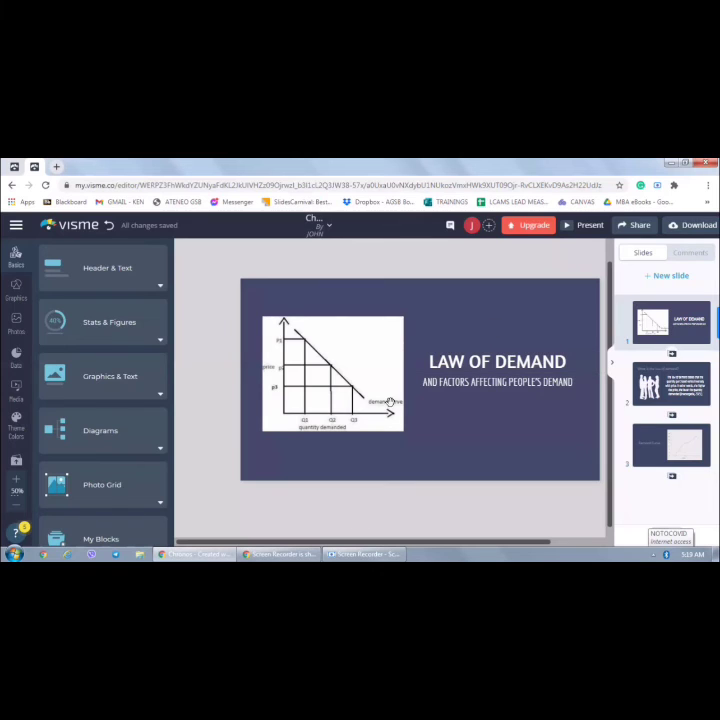
key("Down")
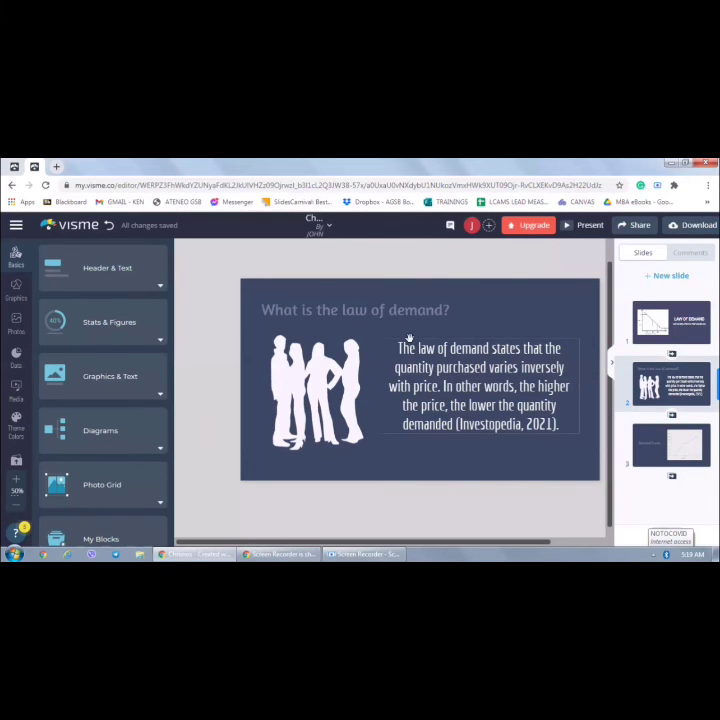
key("Down")
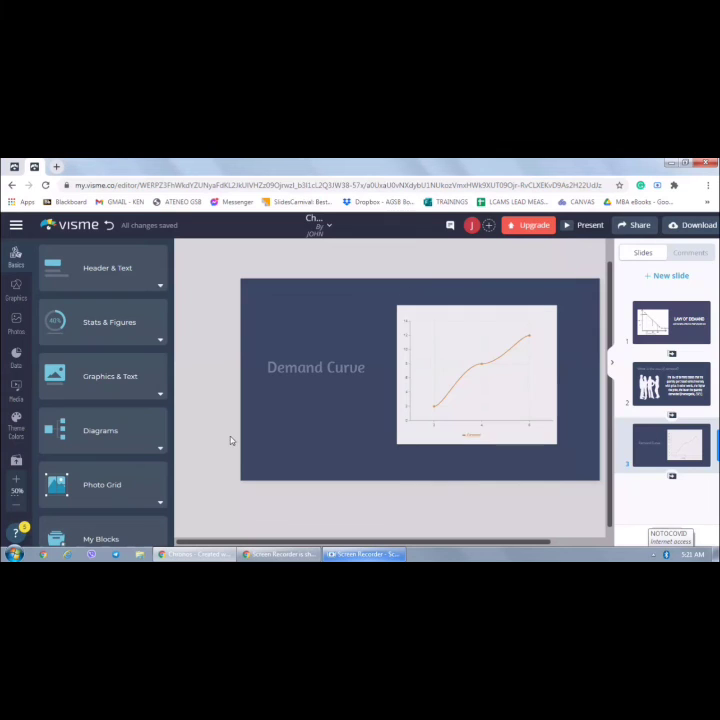
left_click(650, 321)
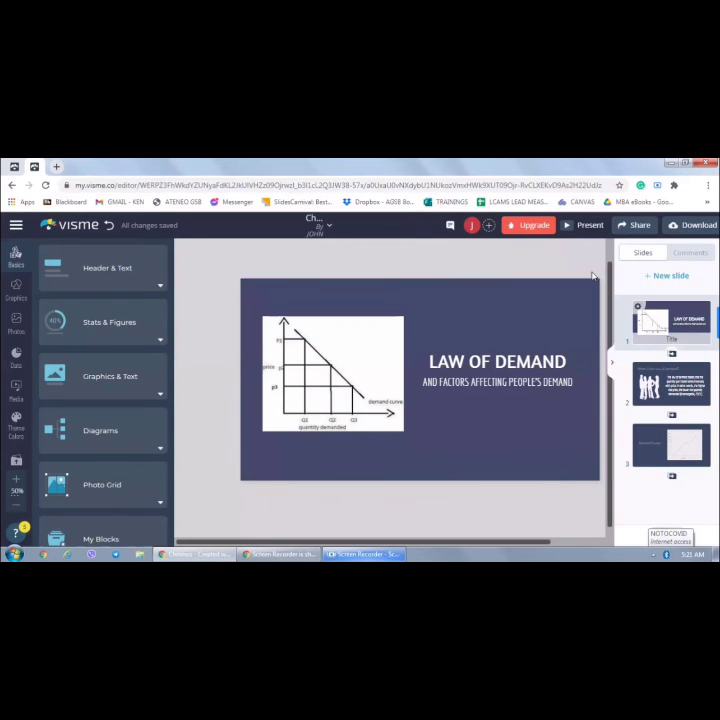
Open sharing and rename the project title to "Law of Demand"
left_click(625, 229)
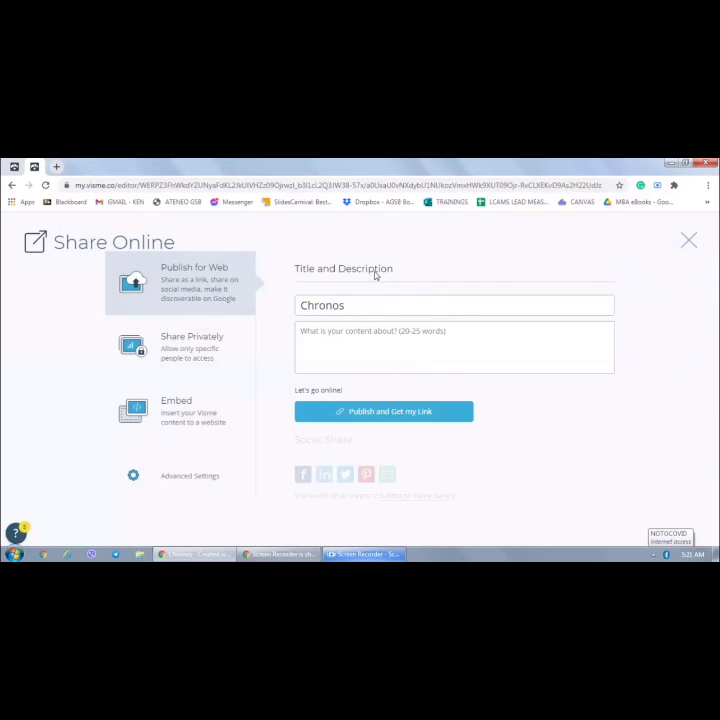
left_click(370, 311)
key("BackSpace")
key("BackSpace")
key("BackSpace")
key("BackSpace")
key("BackSpace")
key("BackSpace")
key("BackSpace")
type("Law of Demand")
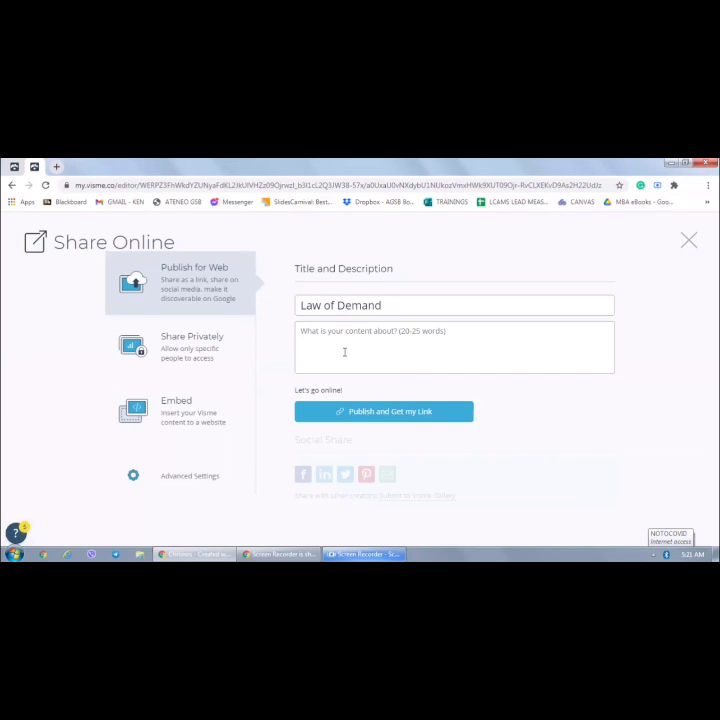
Look over the private-share and embed options, then close the sharing window
left_click(199, 343)
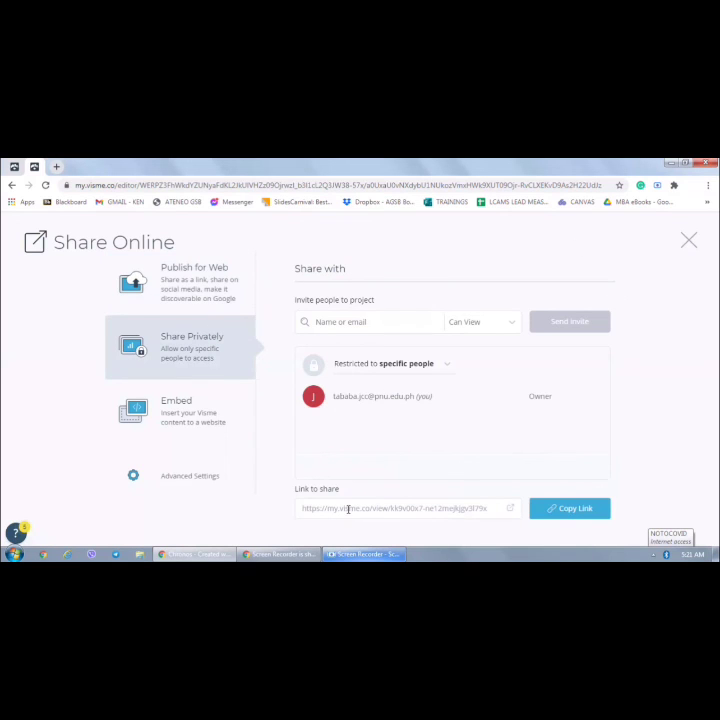
left_click(187, 415)
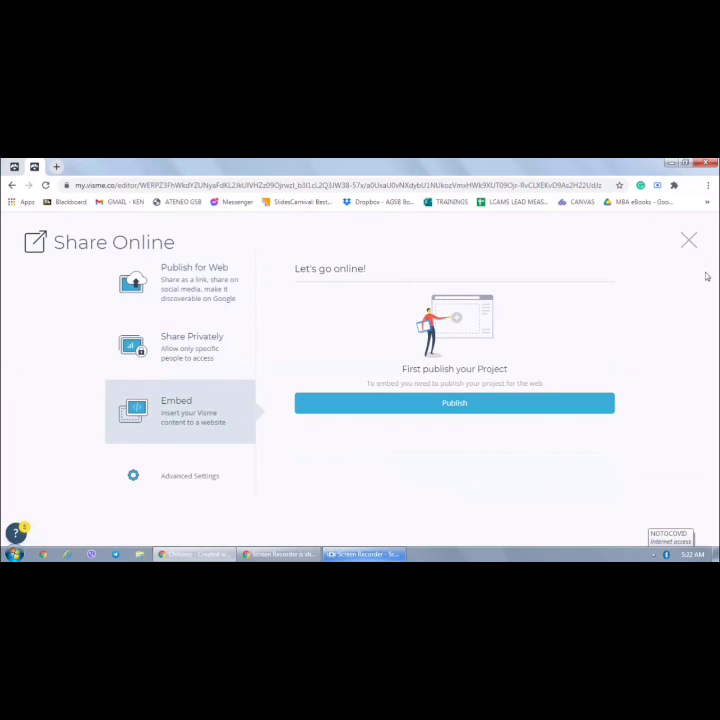
left_click(689, 242)
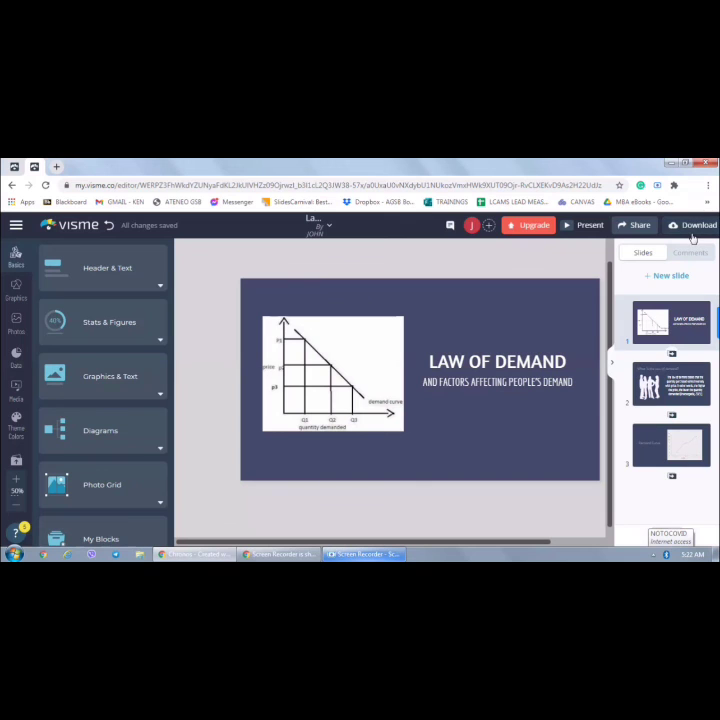
Present the slideshow and advance through its slides
left_click(583, 225)
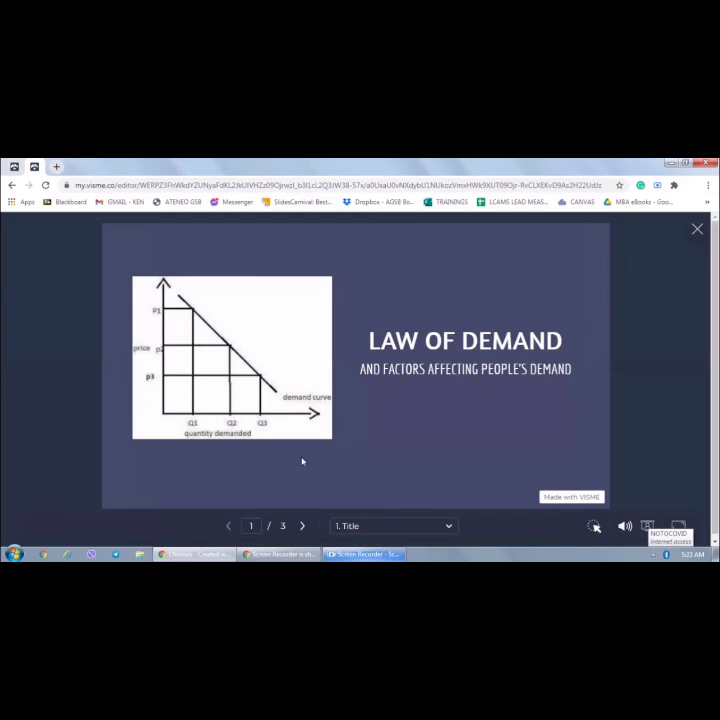
left_click(305, 526)
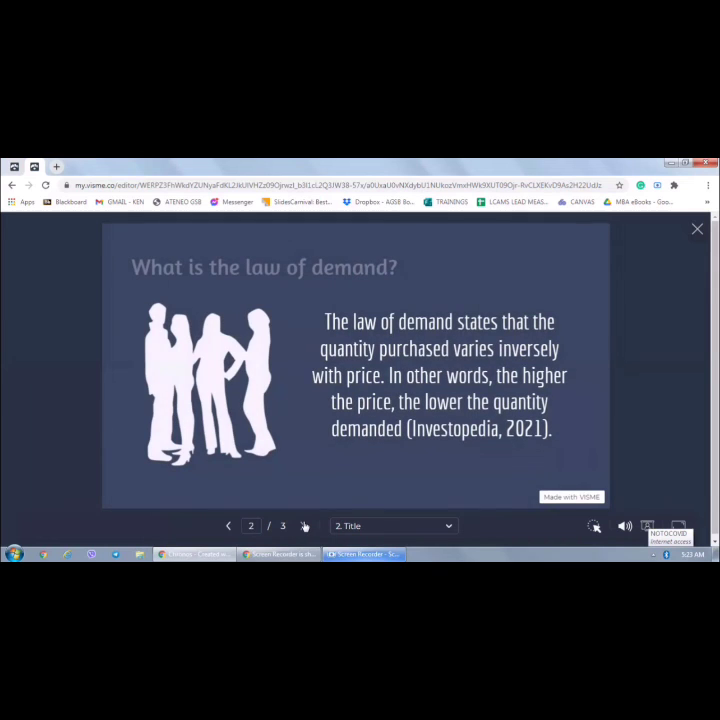
left_click(303, 527)
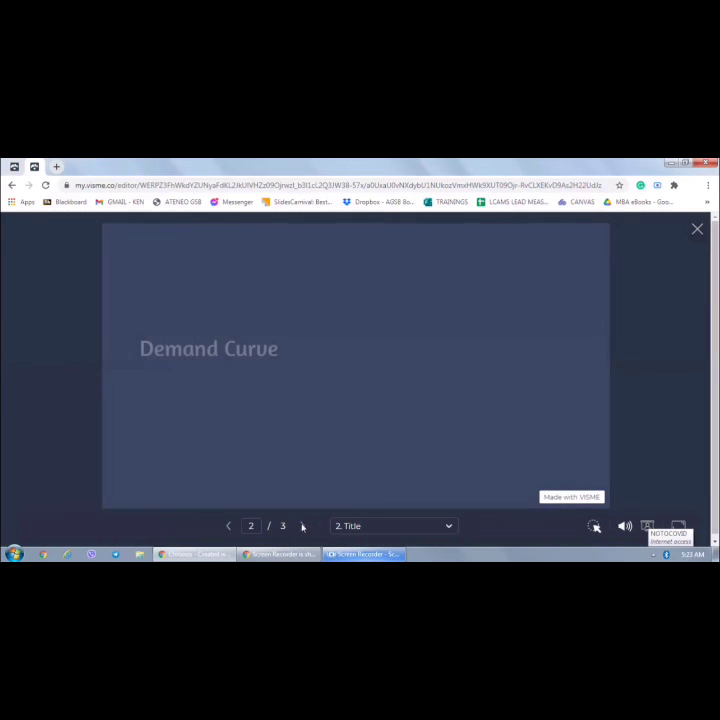